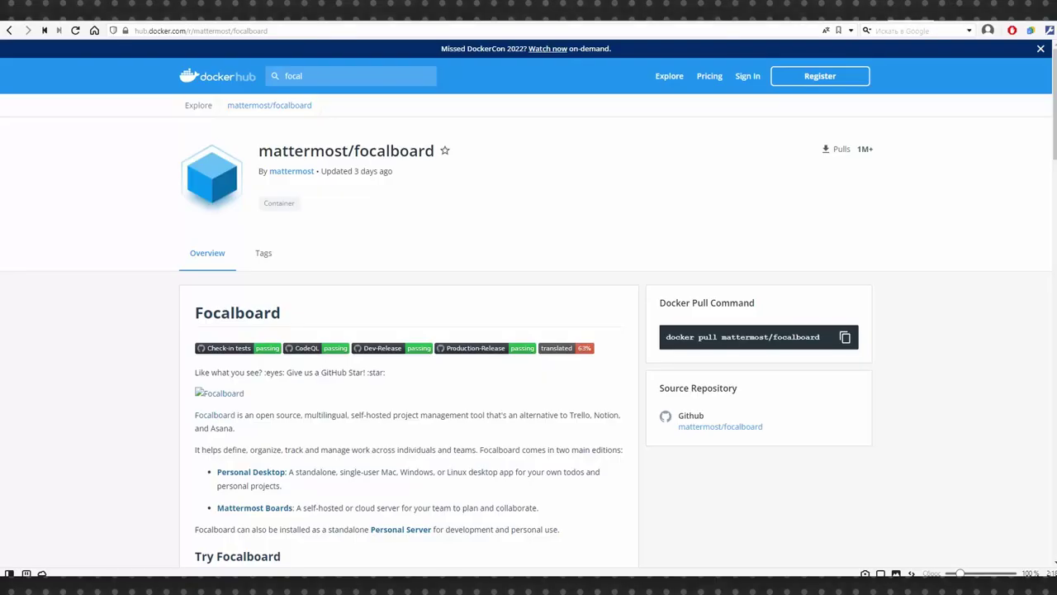
- Find and select the 'docker run -it -p 80:8000 mattermost/focalboard' command on Docker Hub
{"action": "scroll", "coordinate": [493, 265], "scroll_direction": "down", "scroll_amount": 5}
{"action": "scroll", "coordinate": [490, 262], "scroll_direction": "down", "scroll_amount": 15}
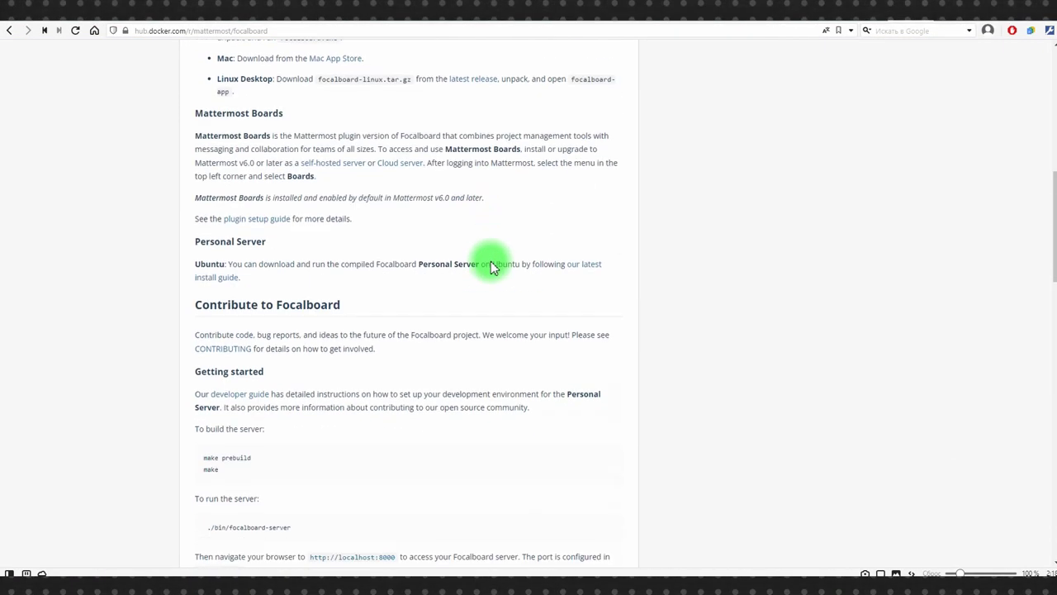
{"action": "scroll", "coordinate": [505, 279], "scroll_direction": "up", "scroll_amount": 3}
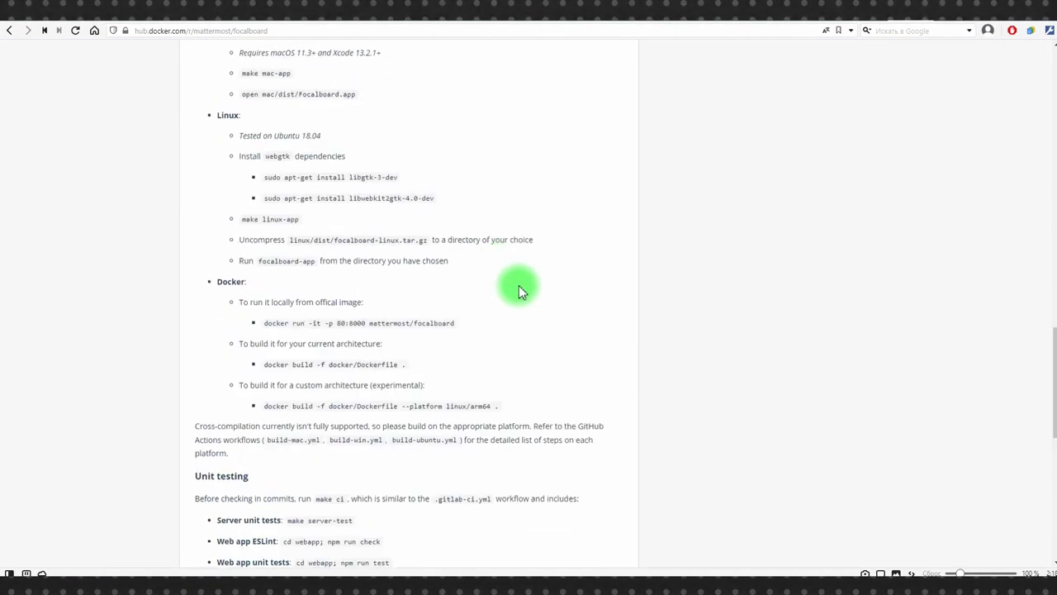
{"action": "scroll", "coordinate": [495, 330], "scroll_direction": "up", "scroll_amount": 2}
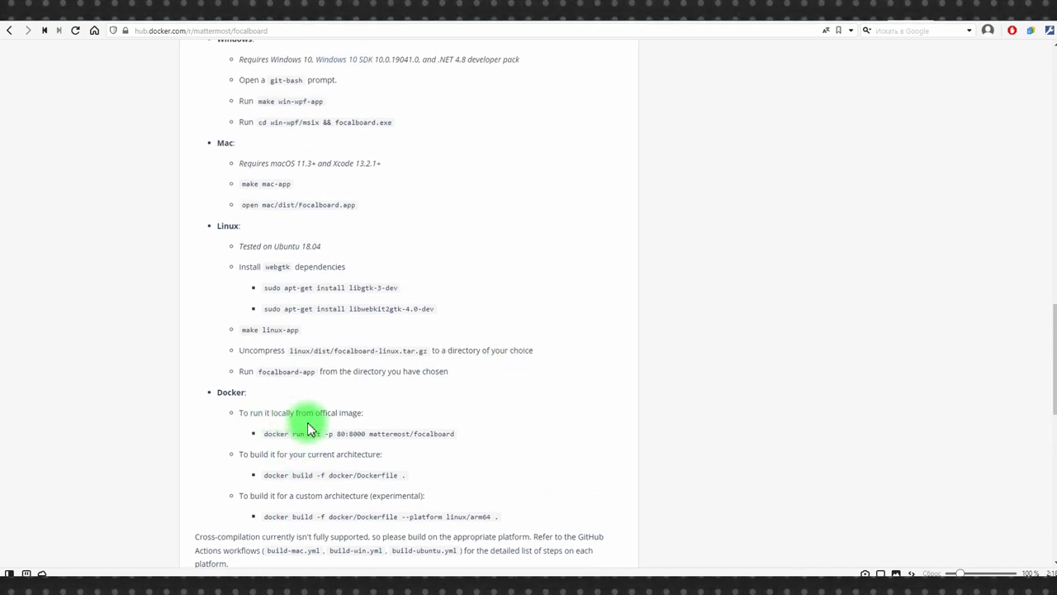
{"action": "left_click_drag", "start_coordinate": [265, 434], "coordinate": [470, 440]}
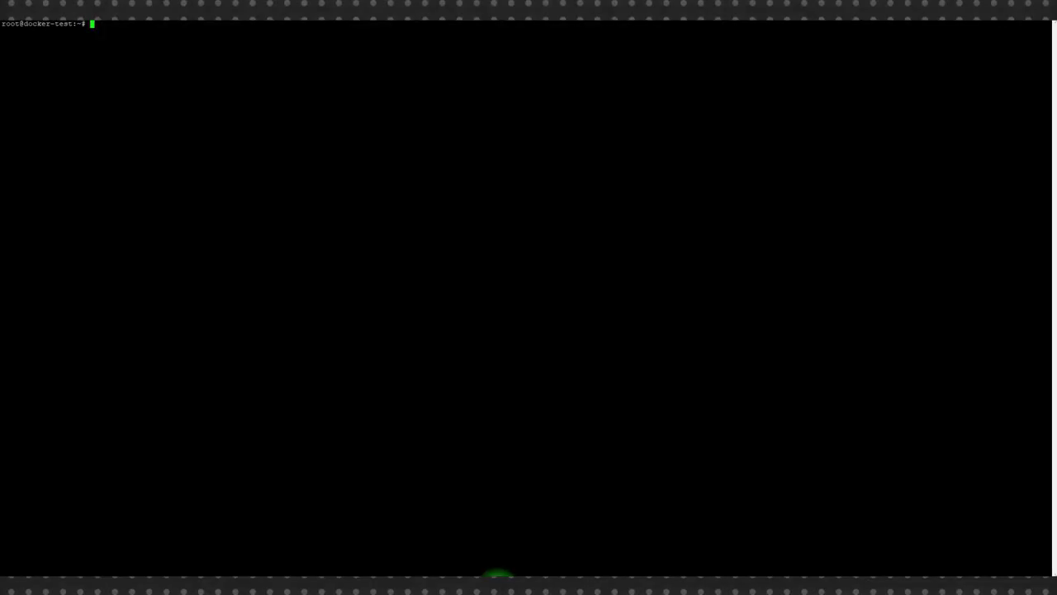
- Paste the docker run command, add -d to run it detached, and verify with docker ps
{"action": "right_click", "coordinate": [218, 65]}
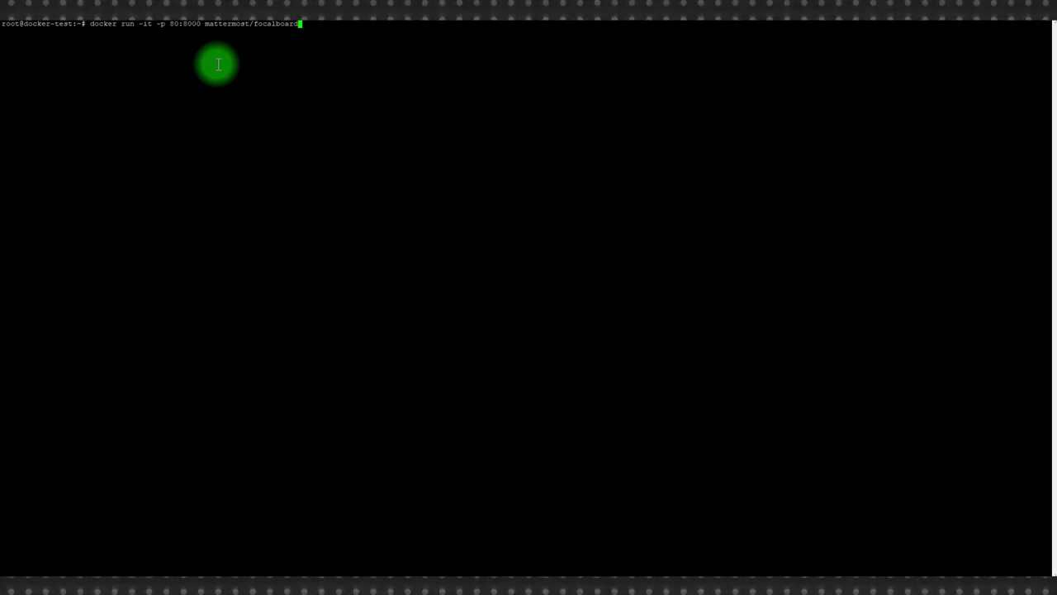
{"action": "key", "text": "Left"}
{"action": "key", "text": "Left"}
{"action": "key", "text": "Left"}
{"action": "key", "text": "Left"}
{"action": "key", "text": "Left"}
{"action": "key", "text": "Left"}
{"action": "key", "text": "Left"}
{"action": "key", "text": "Left"}
{"action": "key", "text": "Left"}
{"action": "key", "text": "Left"}
{"action": "key", "text": "Left"}
{"action": "key", "text": "Left"}
{"action": "key", "text": "Left"}
{"action": "key", "text": "Left"}
{"action": "key", "text": "Left"}
{"action": "key", "text": "Left"}
{"action": "key", "text": "Left"}
{"action": "key", "text": "Left"}
{"action": "key", "text": "Left"}
{"action": "key", "text": "Left"}
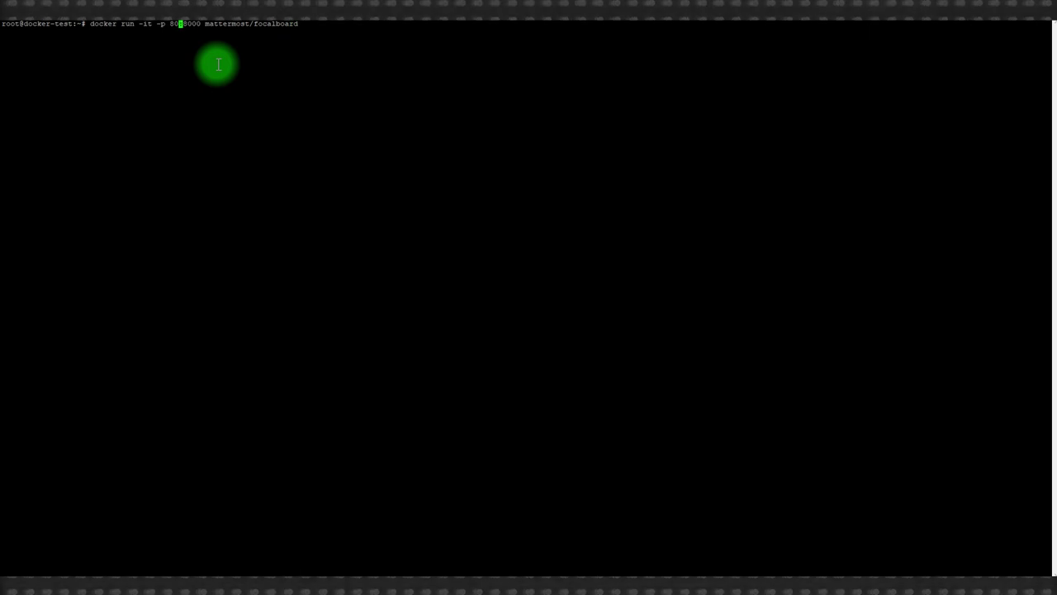
{"action": "type", "text": "it -d"}
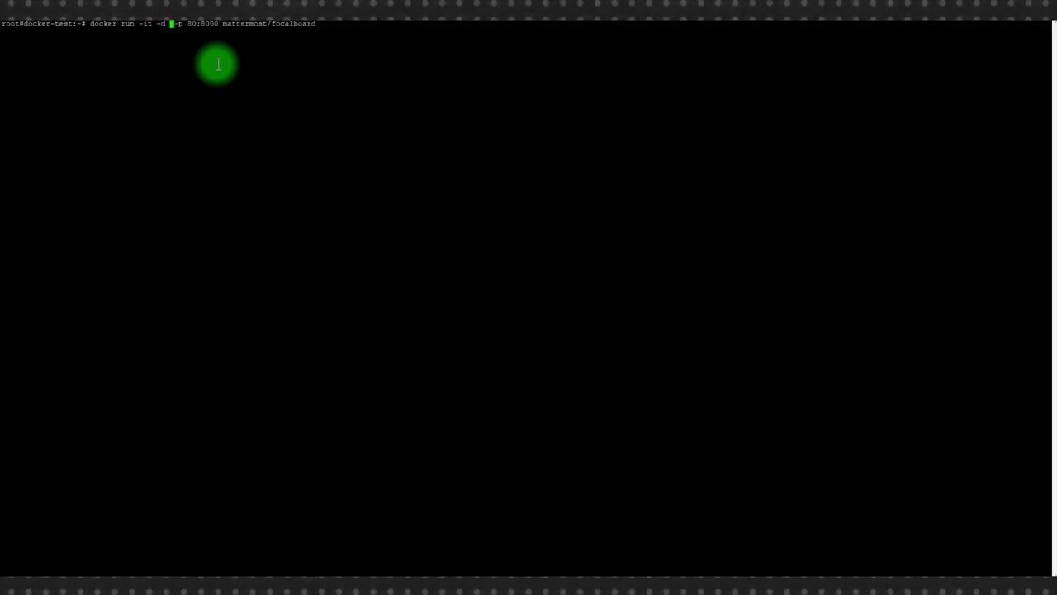
{"action": "key", "text": "End"}
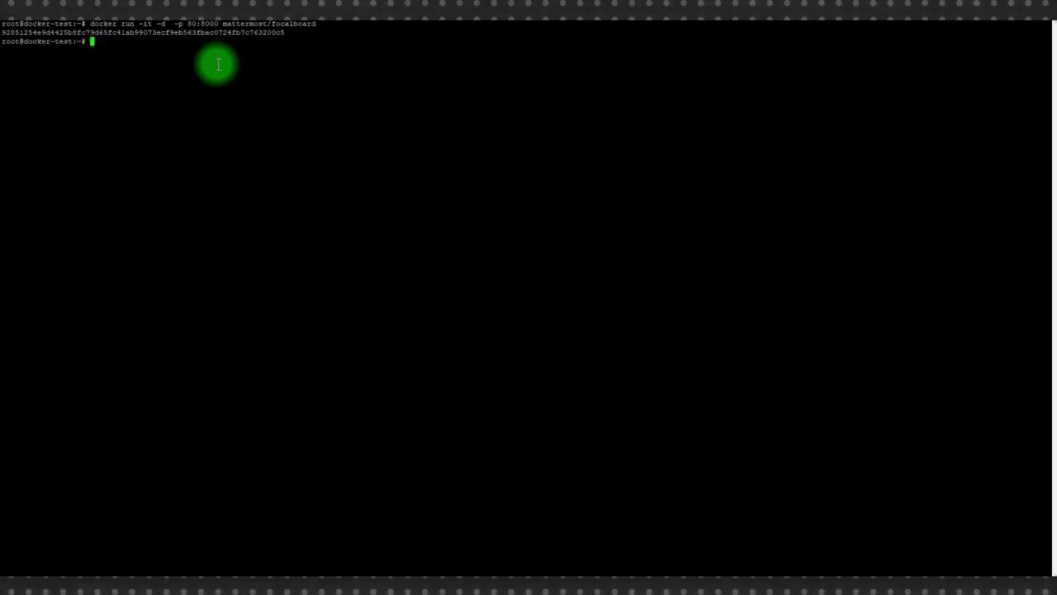
{"action": "type", "text": "cker ps"}
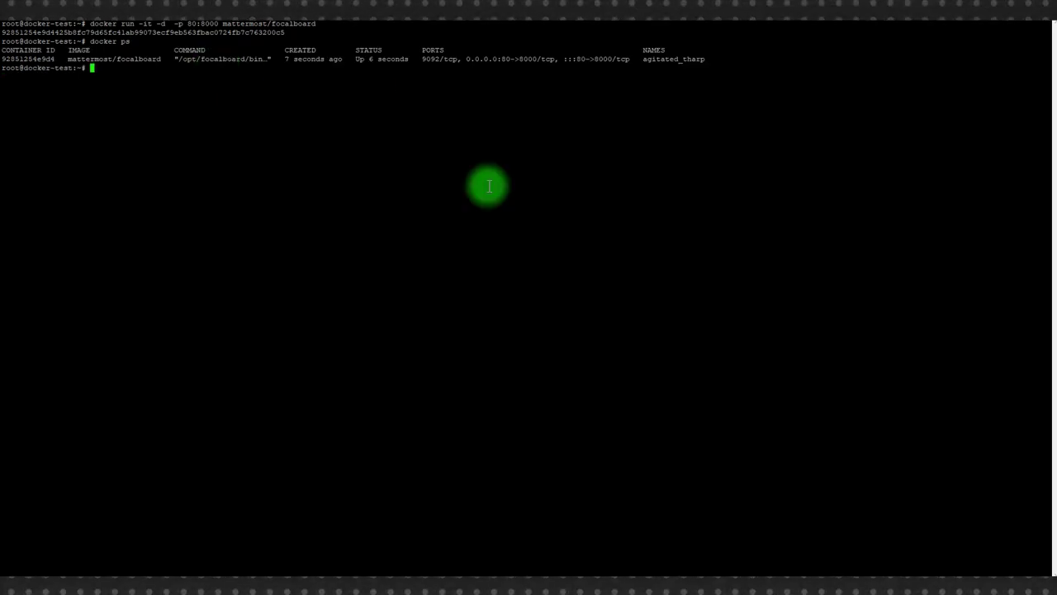
{"action": "key", "text": "alt+Tab"}
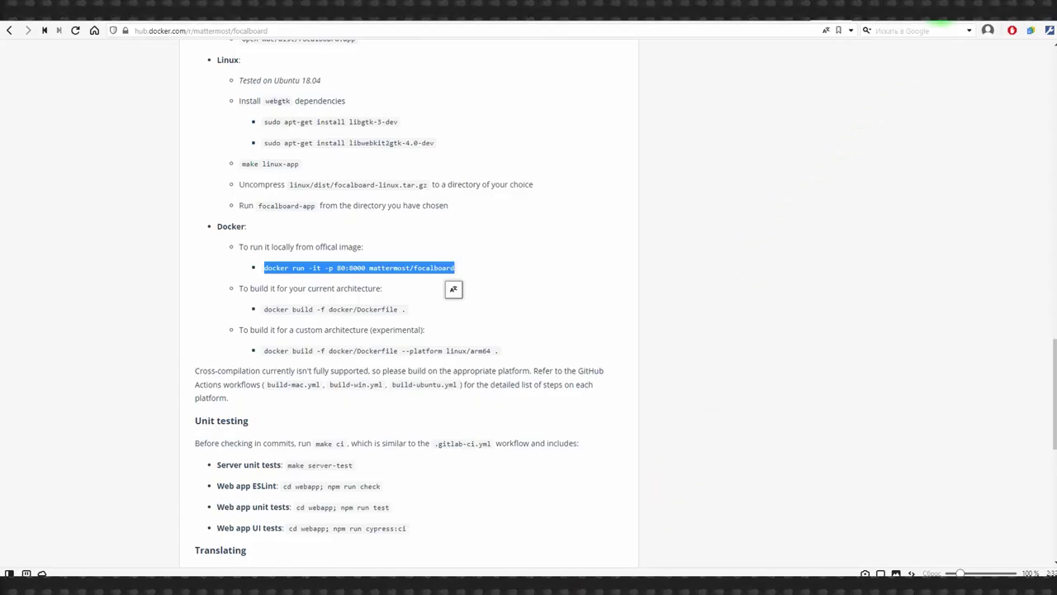
- Open Focalboard at 65.108.50.197 in a new tab and go to the create-account page
{"action": "left_click", "coordinate": [942, 20]}
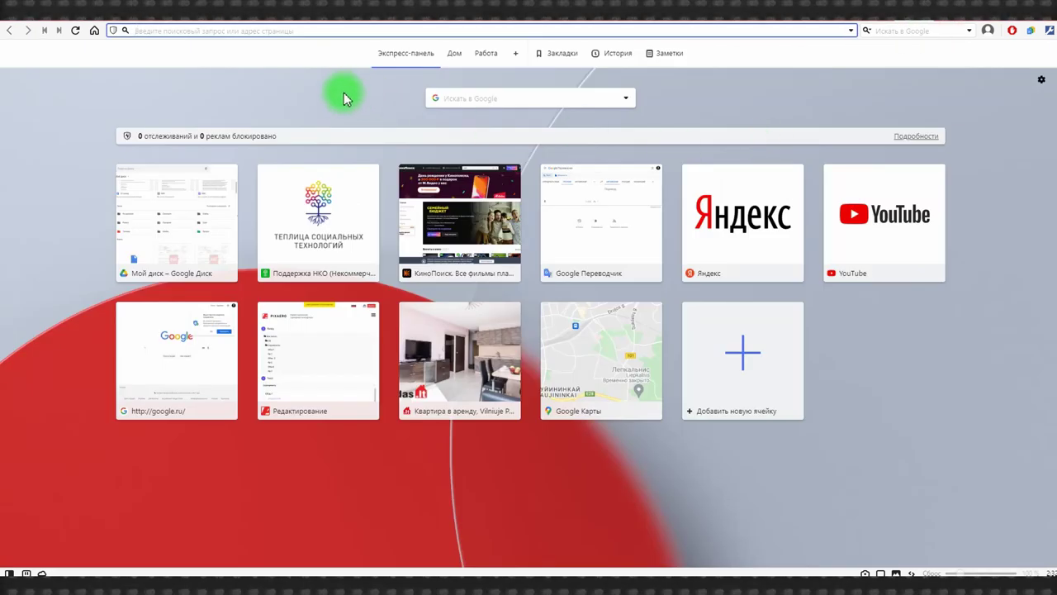
{"action": "type", "text": "65.108.50.197"}
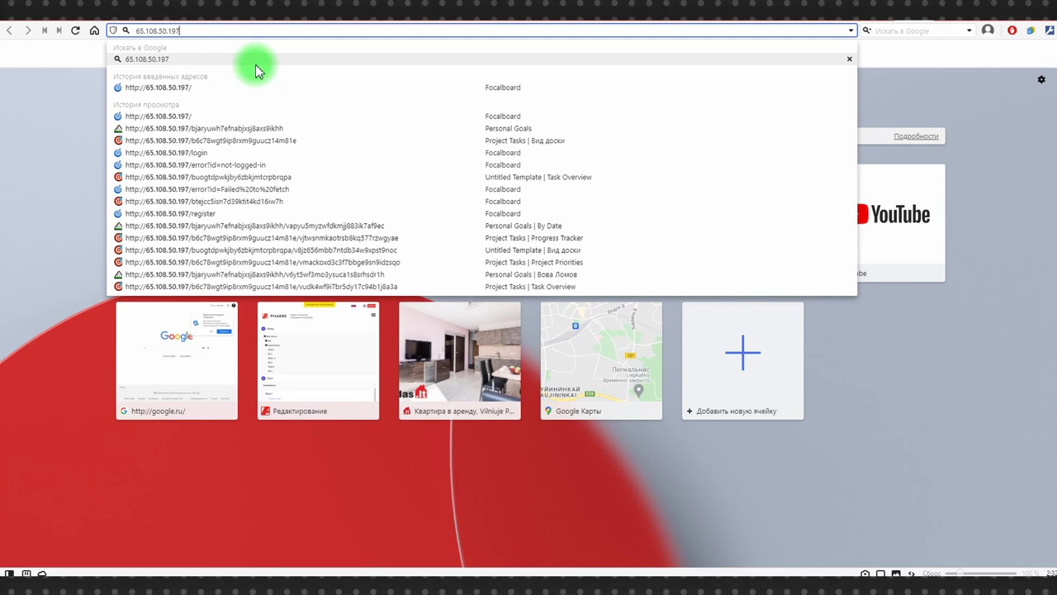
{"action": "key", "text": "Return"}
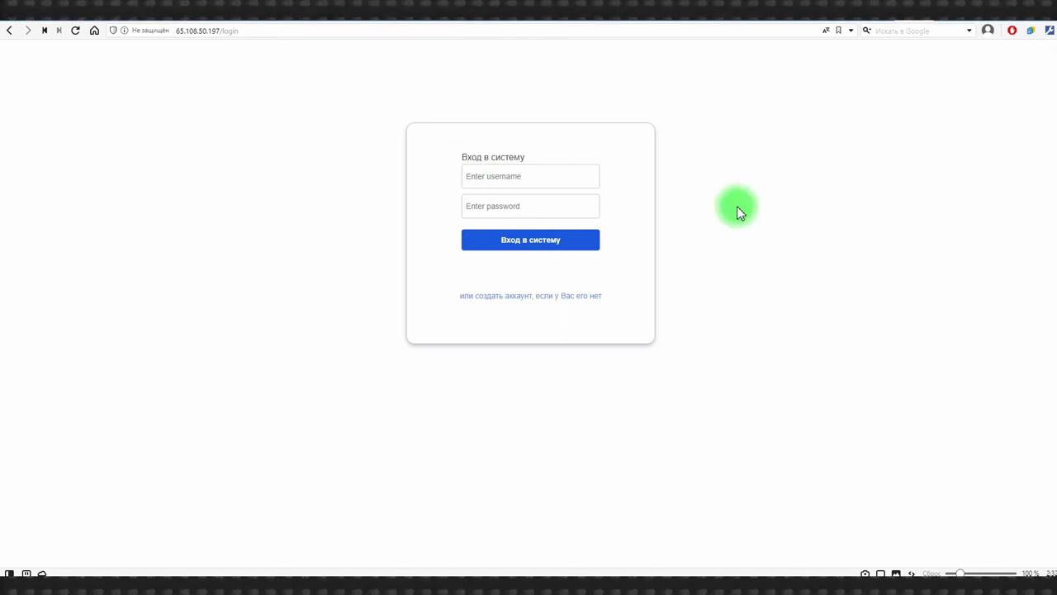
{"action": "left_click", "coordinate": [494, 302]}
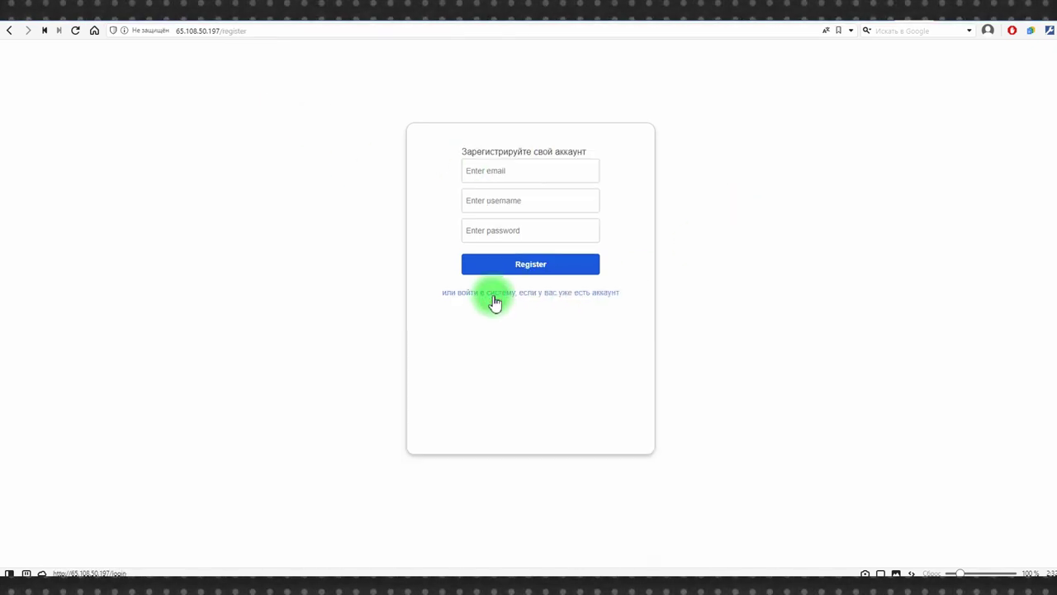
- Register a new account with the suggested e-mail, a username and a password
{"action": "left_click", "coordinate": [520, 175]}
{"action": "left_click", "coordinate": [519, 198]}
{"action": "left_click", "coordinate": [505, 203]}
{"action": "type", "text": "V"}
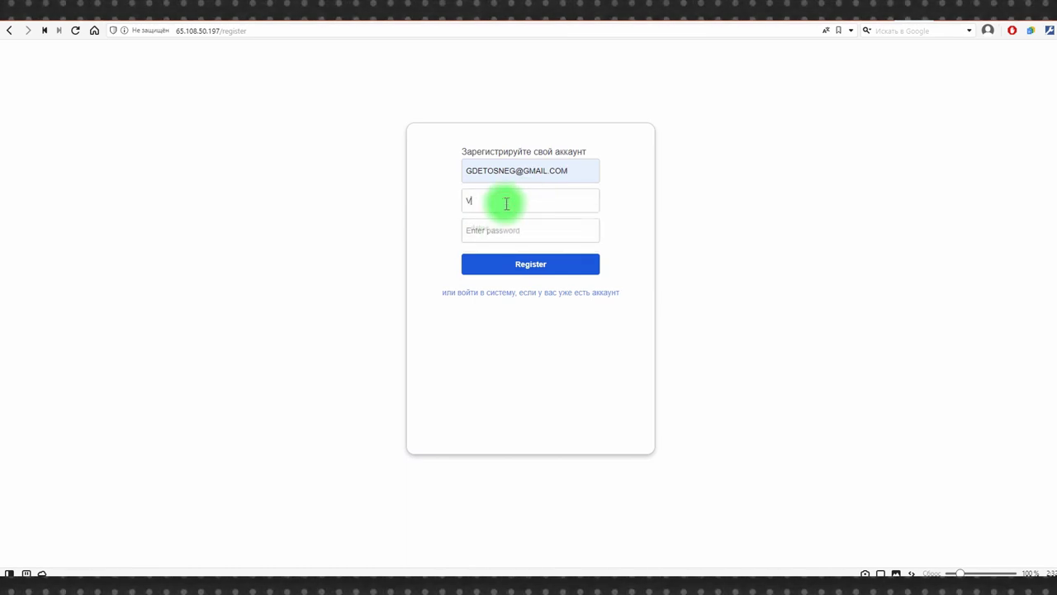
{"action": "type", "text": "ovaLomov"}
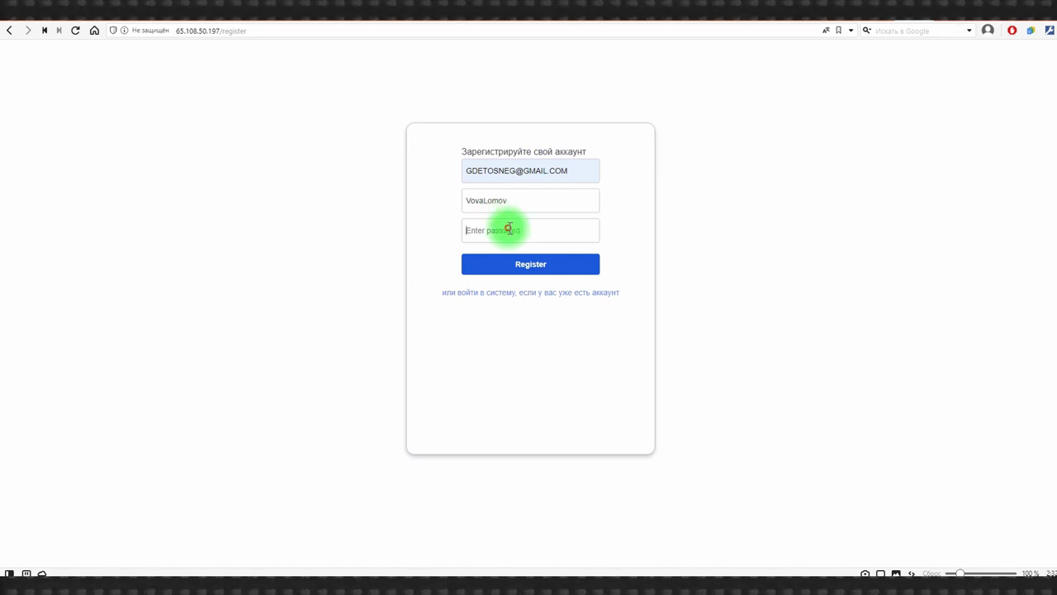
{"action": "left_click", "coordinate": [514, 230]}
{"action": "type", "text": "********"}
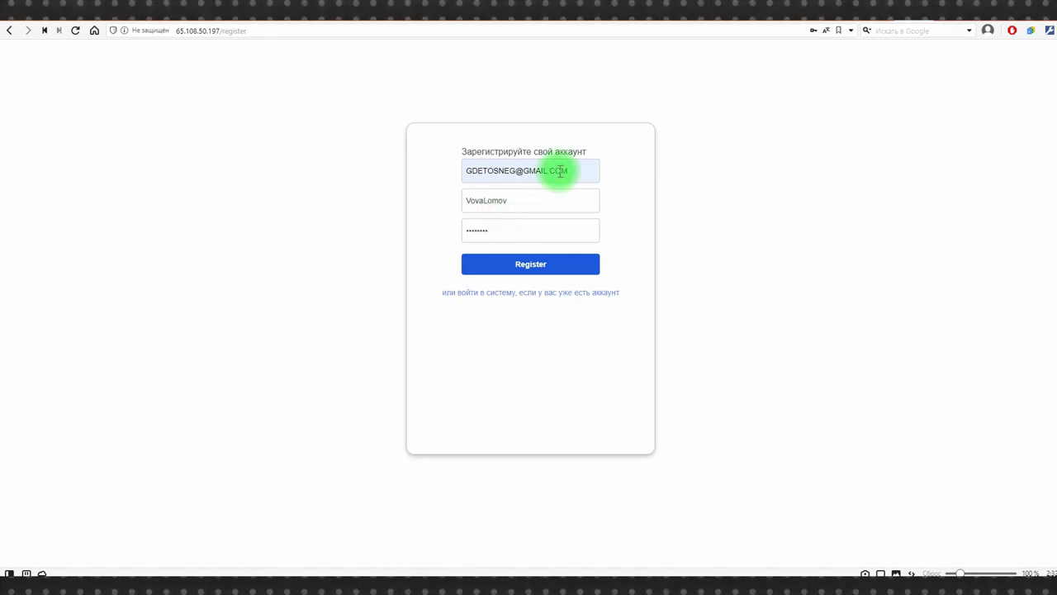
{"action": "left_click", "coordinate": [519, 269]}
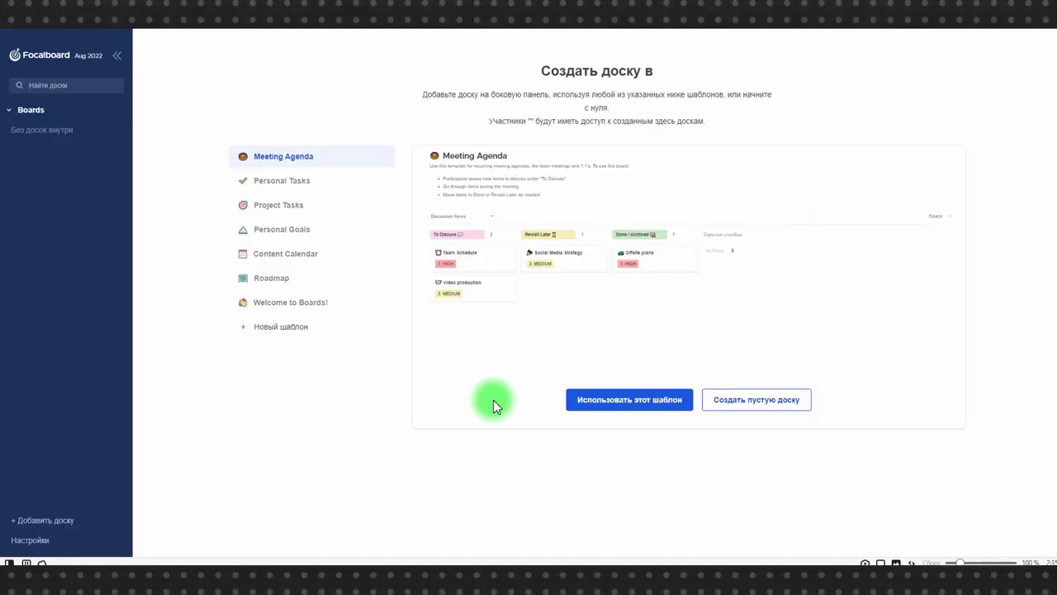
- Create a board from the Meeting Agenda template, then start another via '+ Add board'
{"action": "left_click", "coordinate": [593, 405]}
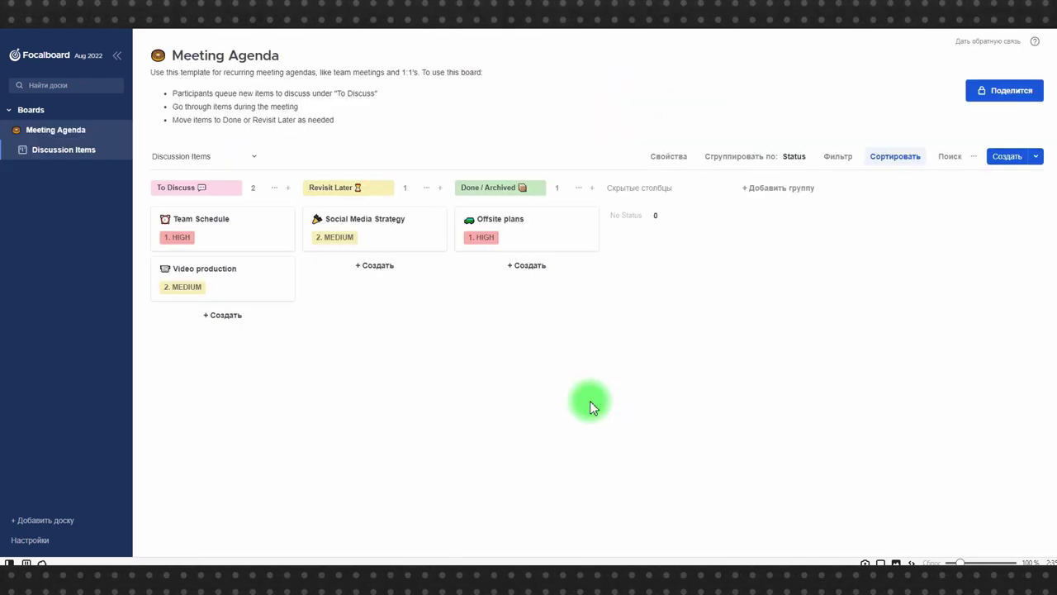
{"action": "left_click", "coordinate": [7, 113]}
{"action": "left_click", "coordinate": [7, 113]}
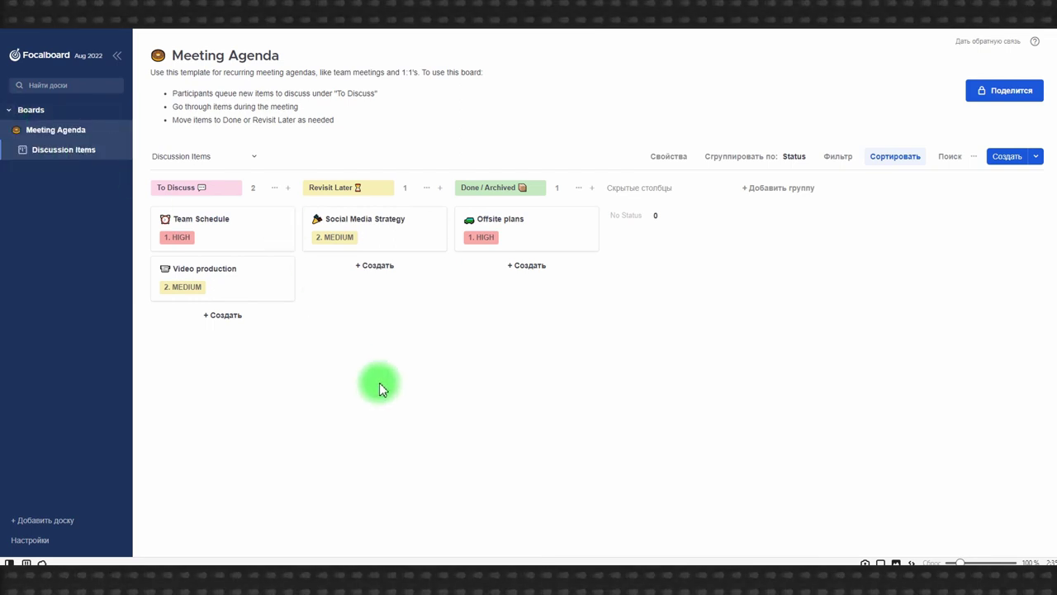
{"action": "left_click", "coordinate": [73, 520]}
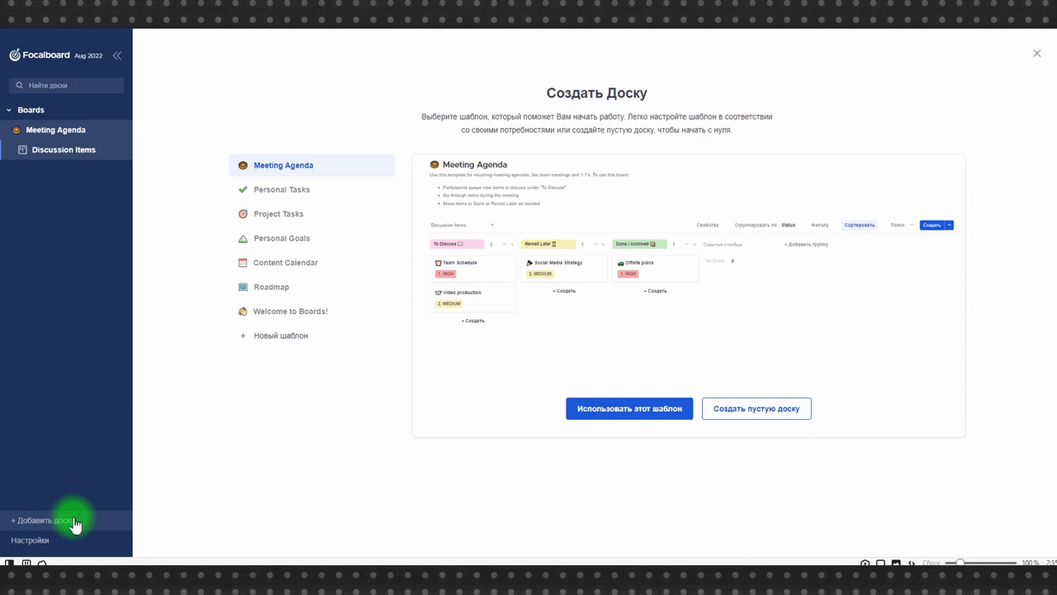
- Create a Project Tasks board from its template and view its Project Priorities and Task Calendar views
{"action": "left_click", "coordinate": [285, 213]}
{"action": "left_click", "coordinate": [627, 410]}
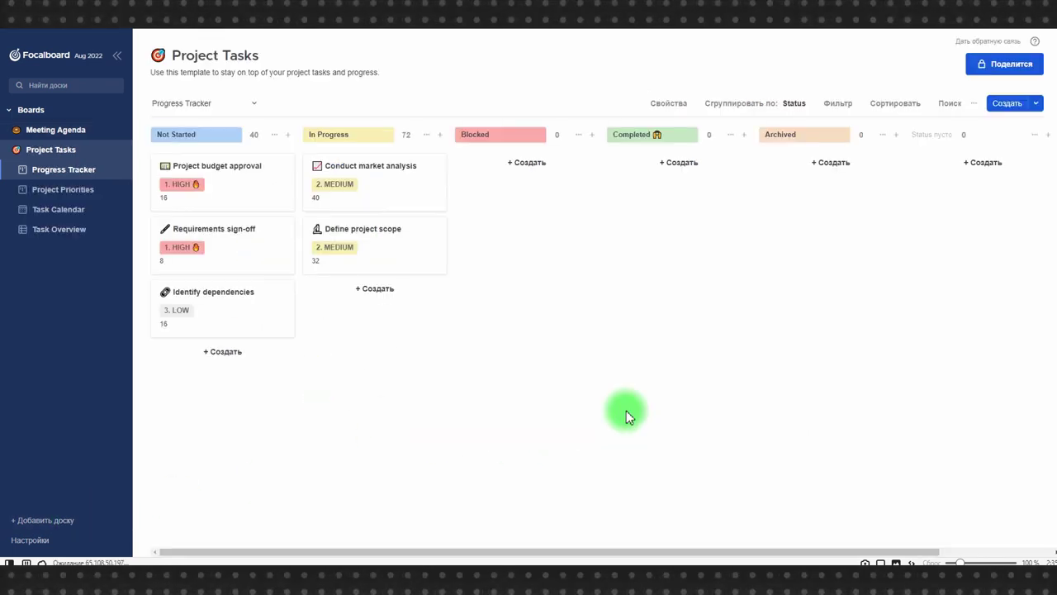
{"action": "left_click", "coordinate": [67, 130]}
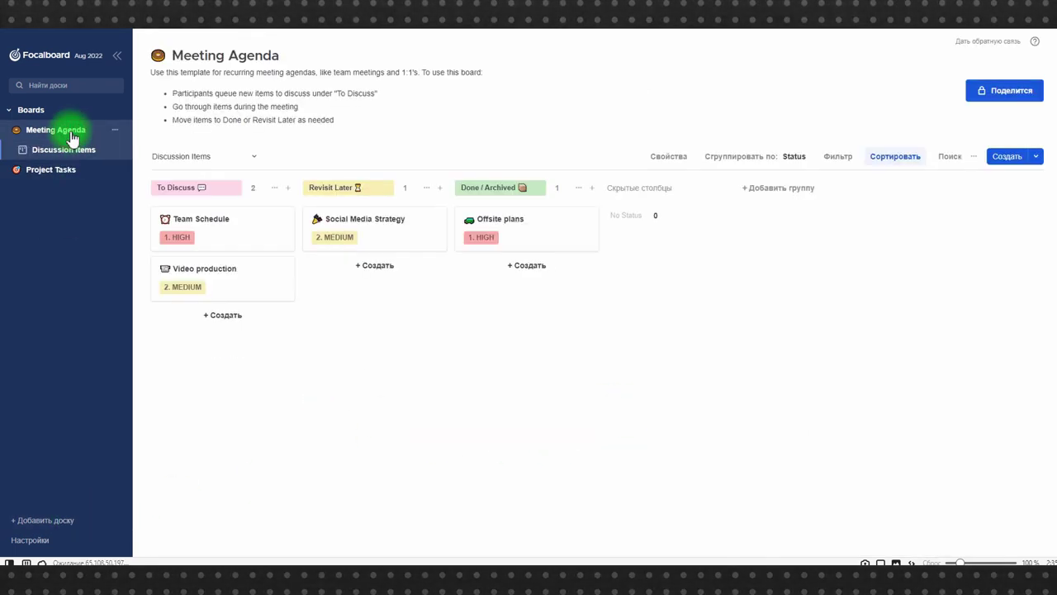
{"action": "left_click", "coordinate": [54, 172]}
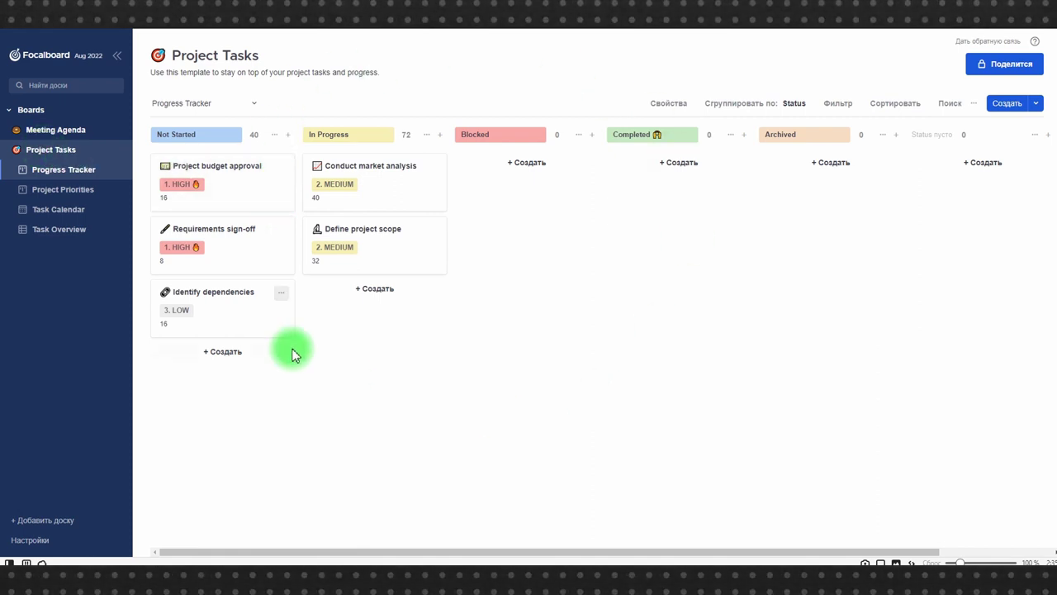
{"action": "left_click", "coordinate": [50, 191]}
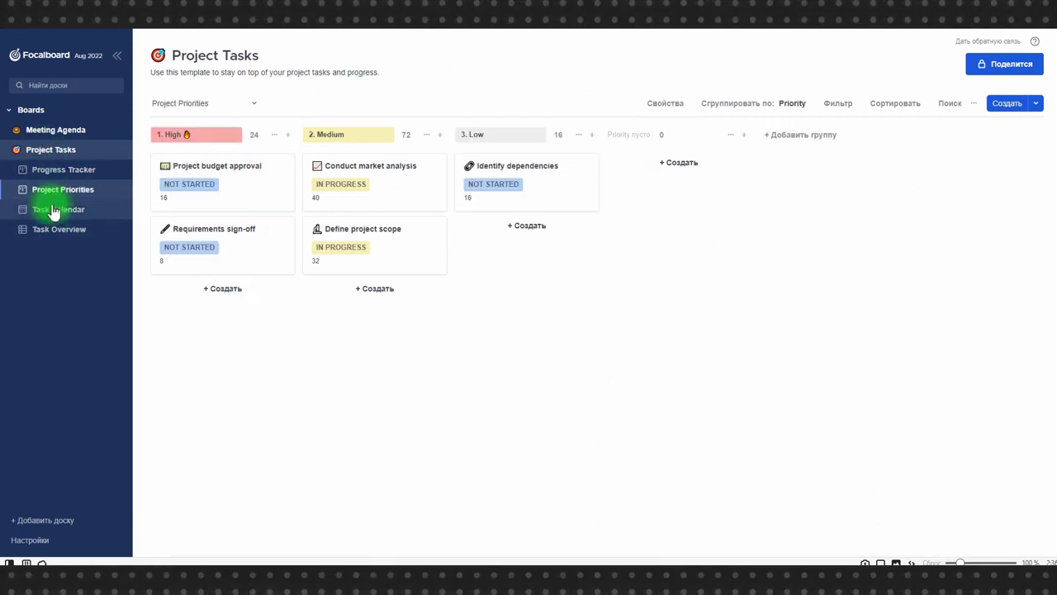
{"action": "left_click", "coordinate": [53, 211]}
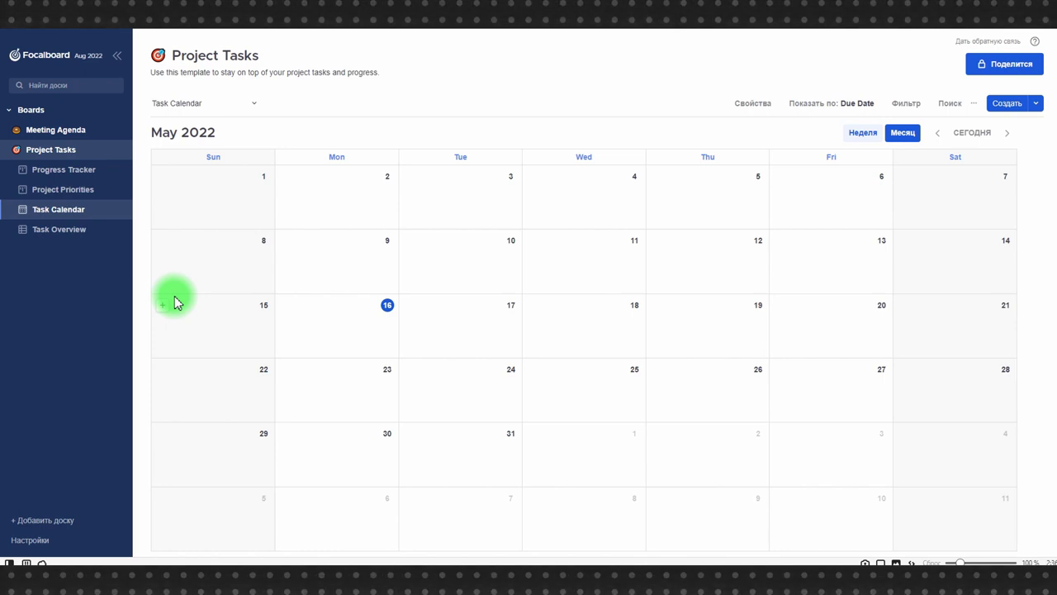
{"action": "left_click", "coordinate": [38, 549]}
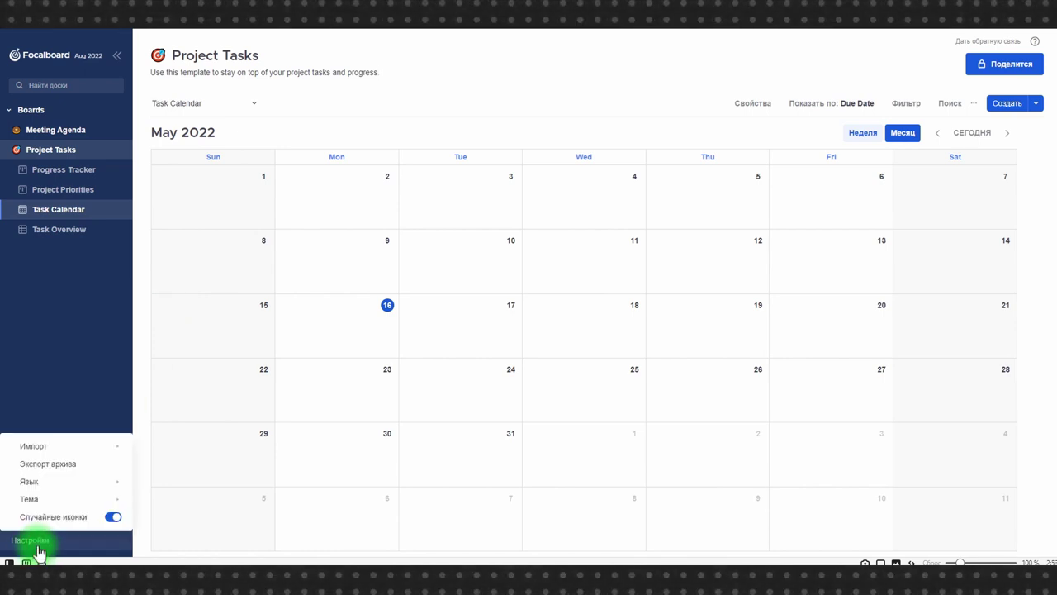
- Choose Dark theme under Настройки > Тема
{"action": "mouse_move", "coordinate": [64, 447]}
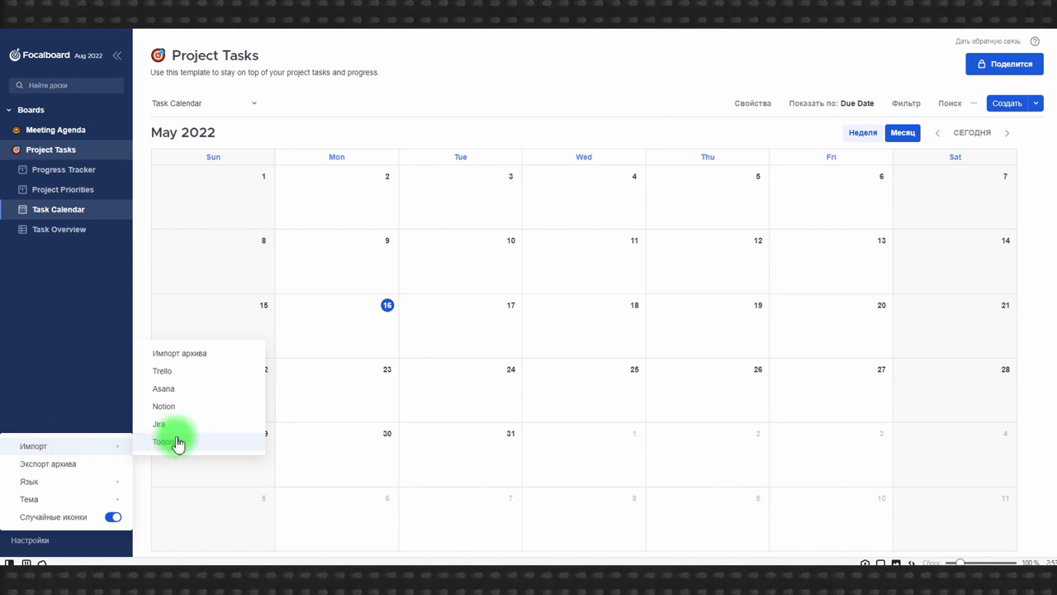
{"action": "mouse_move", "coordinate": [93, 484]}
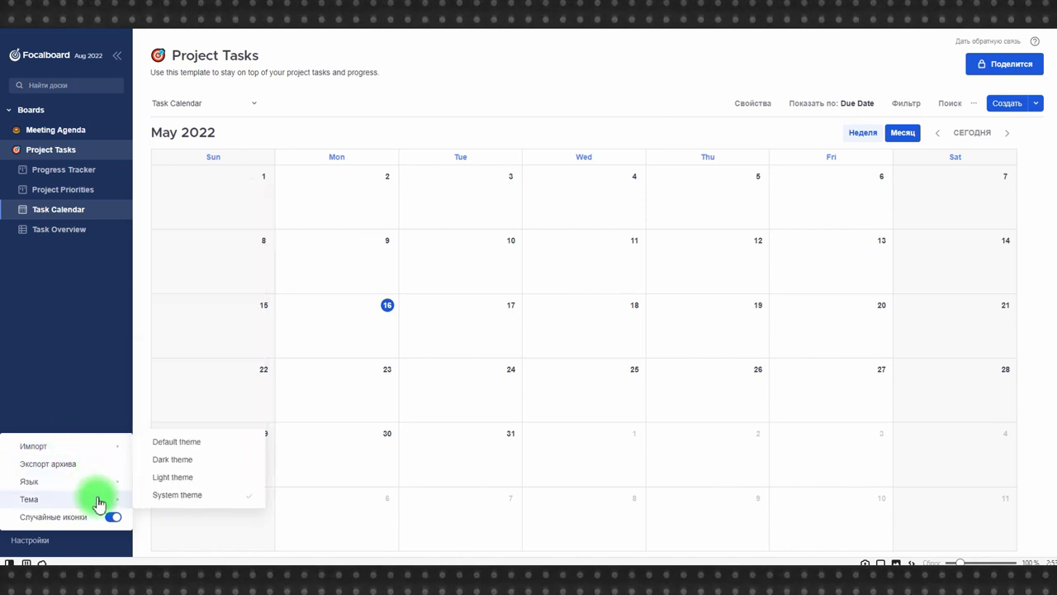
{"action": "left_click", "coordinate": [175, 460]}
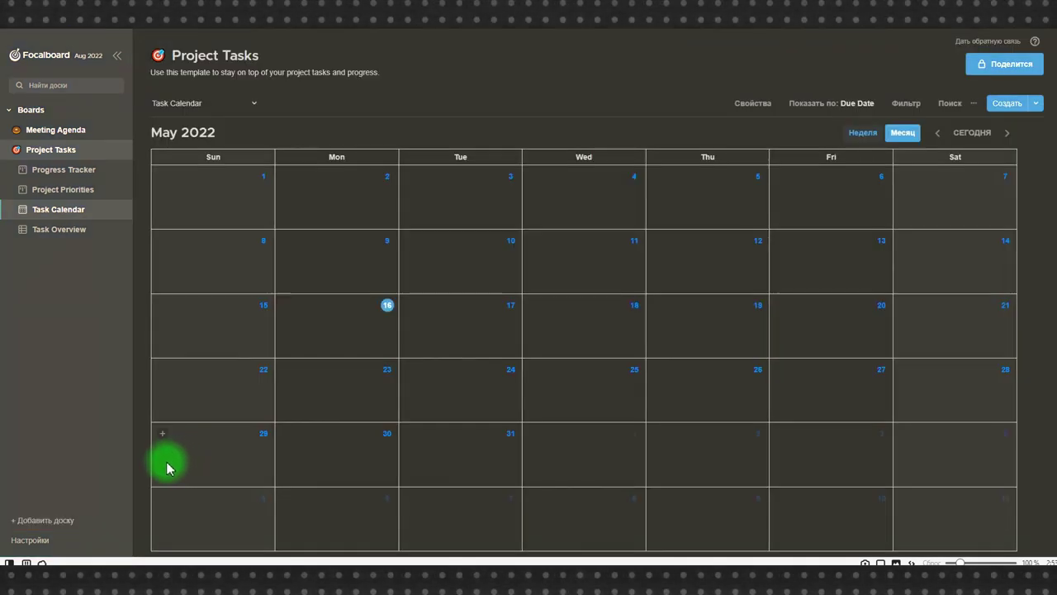
- Create a new board category named Личные from the Boards options menu
{"action": "left_click", "coordinate": [9, 112]}
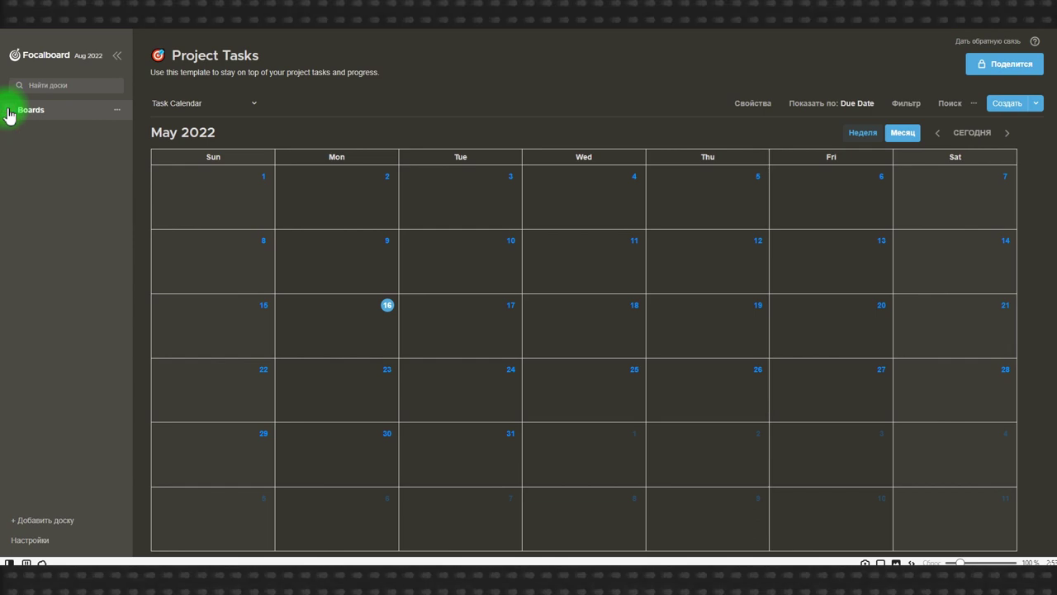
{"action": "left_click", "coordinate": [117, 110]}
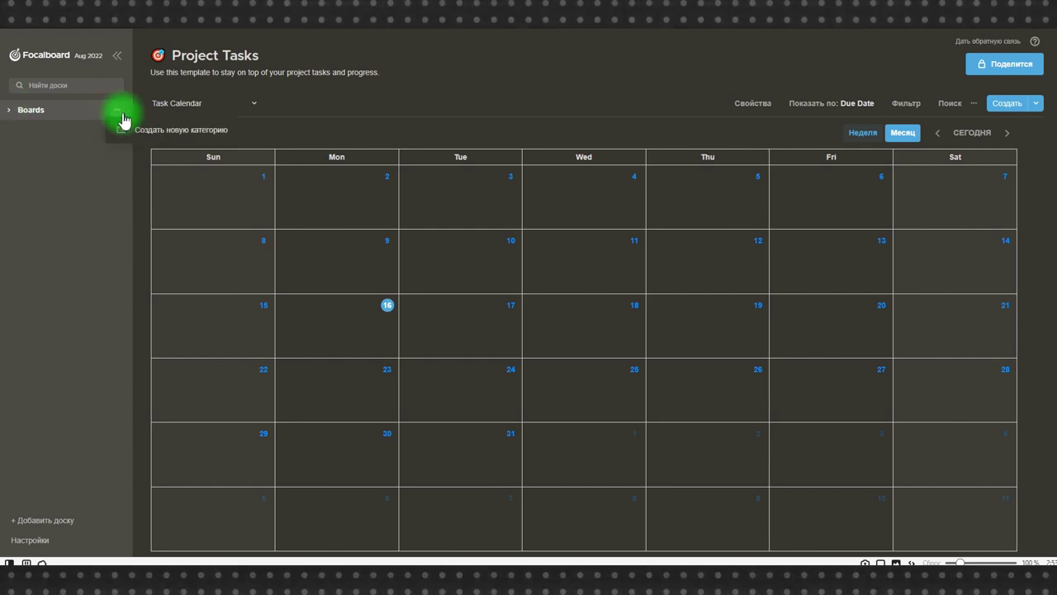
{"action": "left_click", "coordinate": [142, 130]}
{"action": "type", "text": "Kbxyst"}
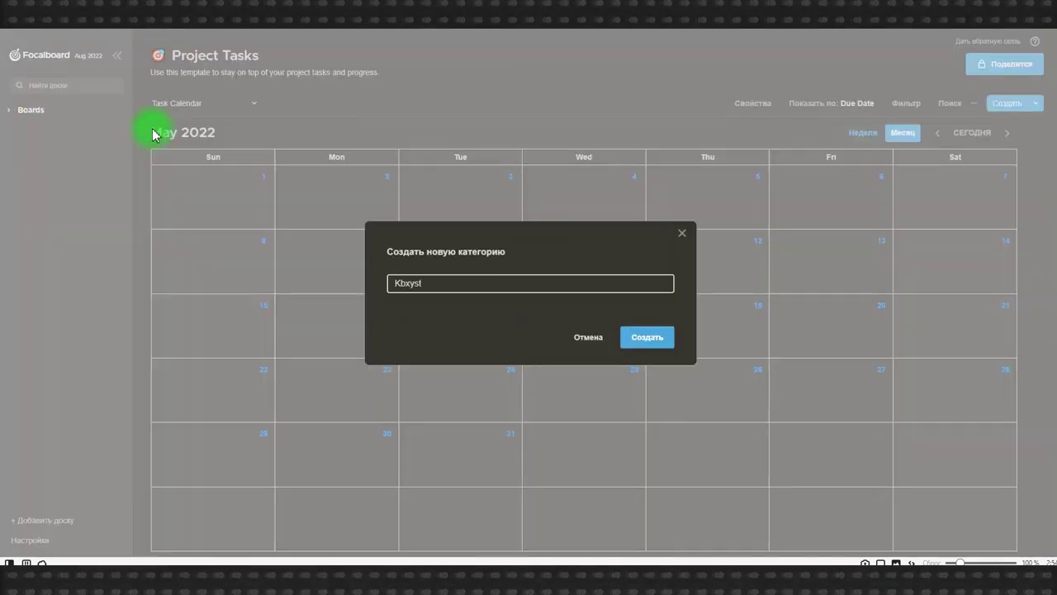
{"action": "key", "text": "Return"}
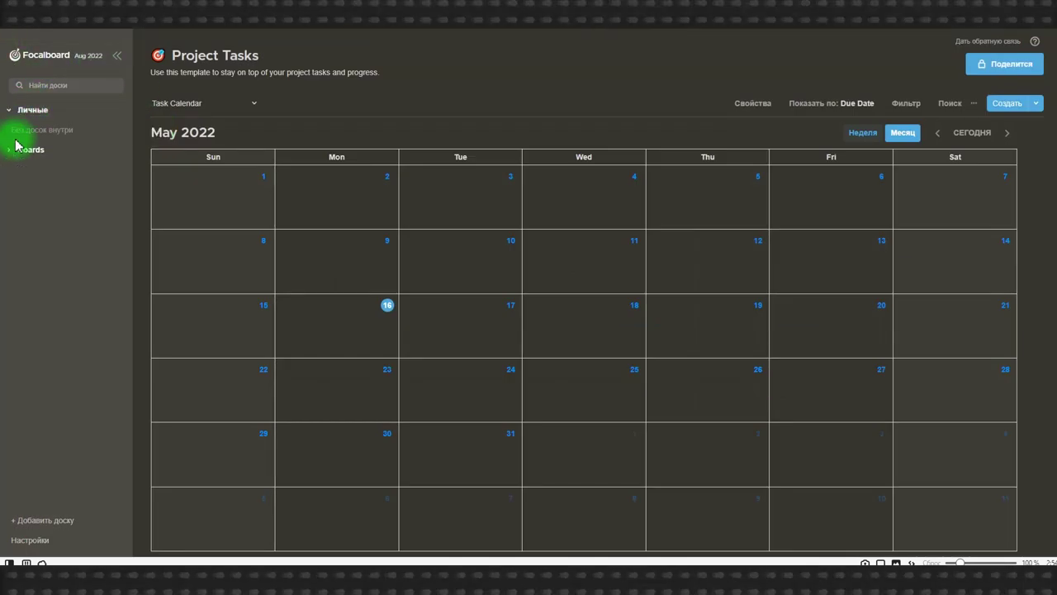
- Move the Project Tasks board into Личные and check both category lists
{"action": "left_click", "coordinate": [13, 151]}
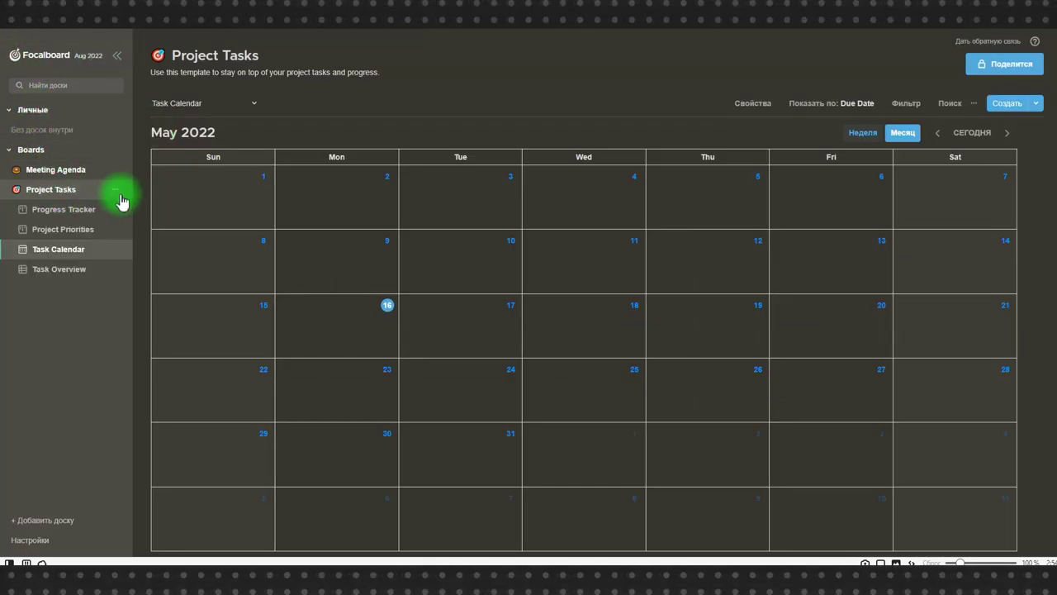
{"action": "left_click", "coordinate": [118, 192]}
{"action": "mouse_move", "coordinate": [152, 228]}
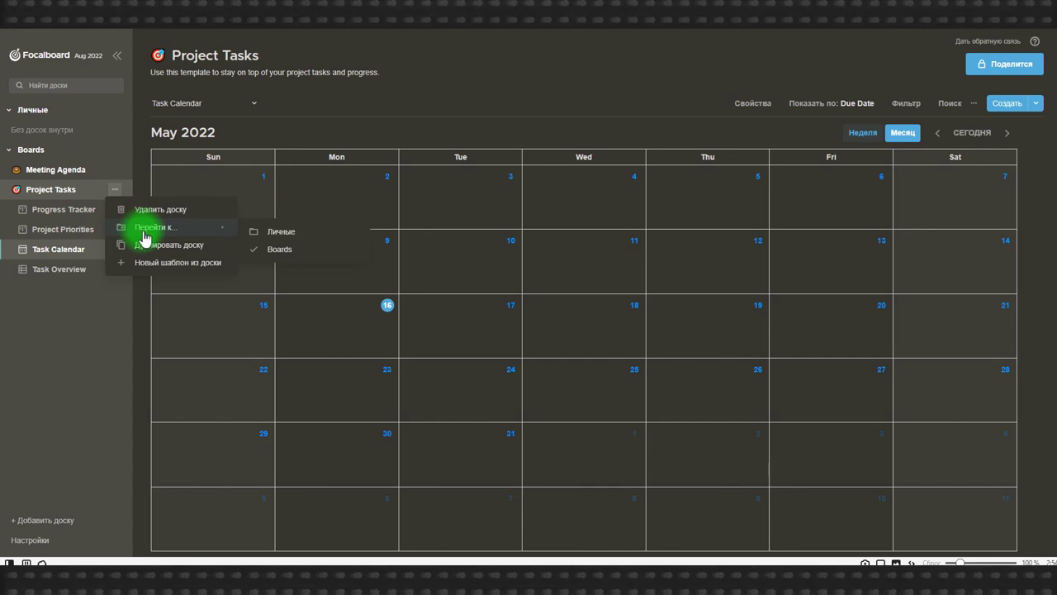
{"action": "left_click", "coordinate": [289, 230]}
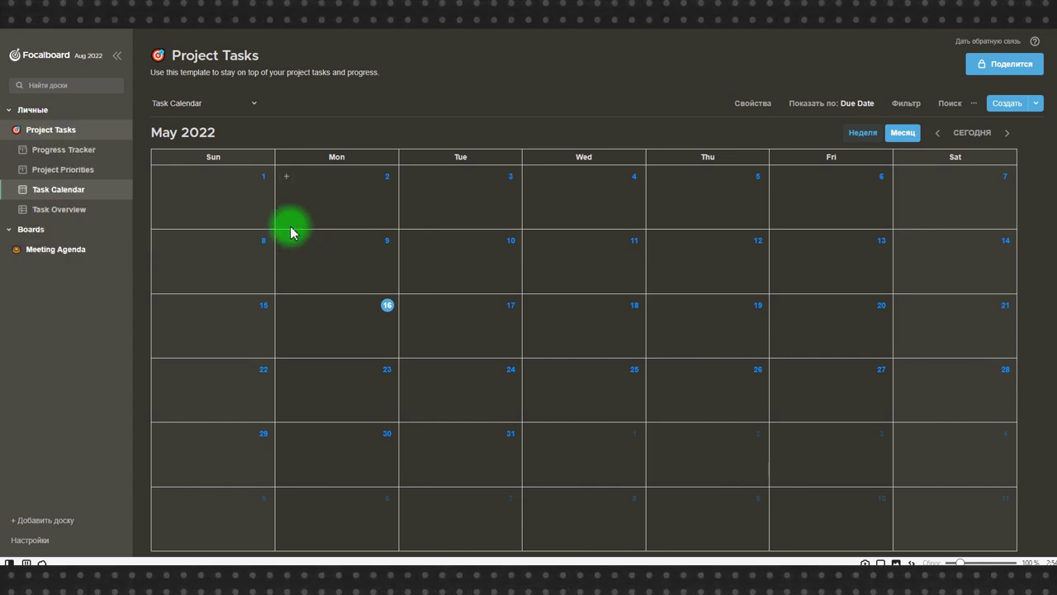
{"action": "left_click", "coordinate": [10, 111]}
{"action": "left_click", "coordinate": [11, 133]}
{"action": "left_click", "coordinate": [12, 132]}
{"action": "left_click", "coordinate": [11, 130]}
{"action": "left_click", "coordinate": [10, 110]}
{"action": "left_click", "coordinate": [9, 112]}
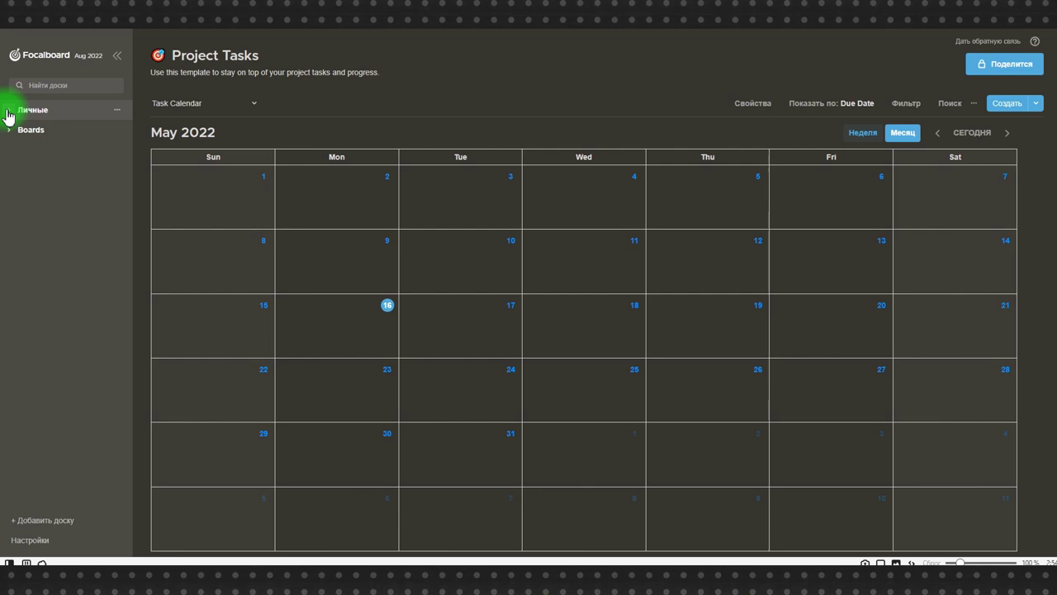
{"action": "left_click", "coordinate": [978, 71]}
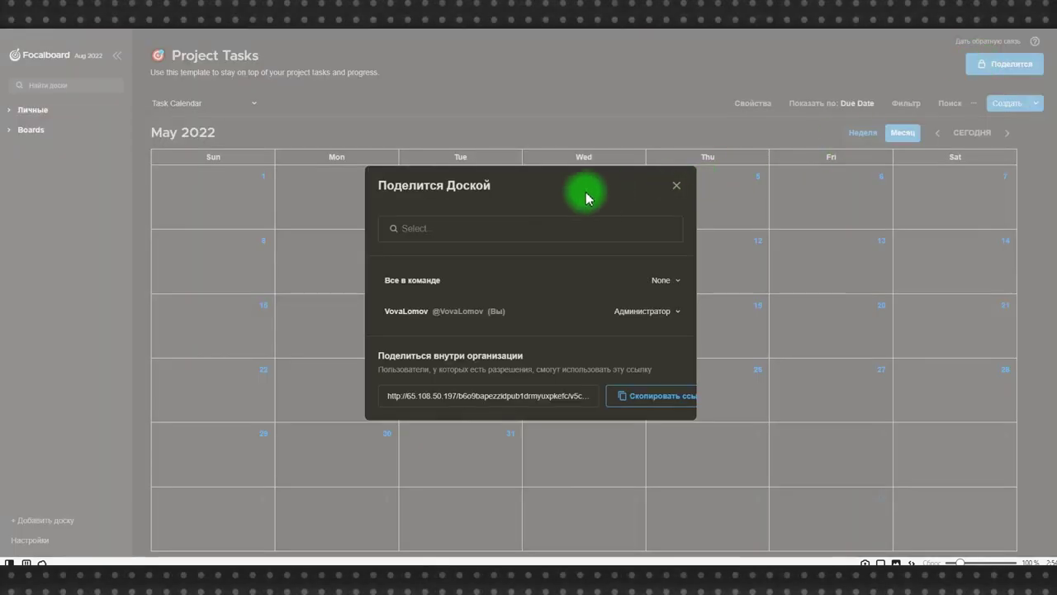
{"action": "left_click", "coordinate": [479, 229]}
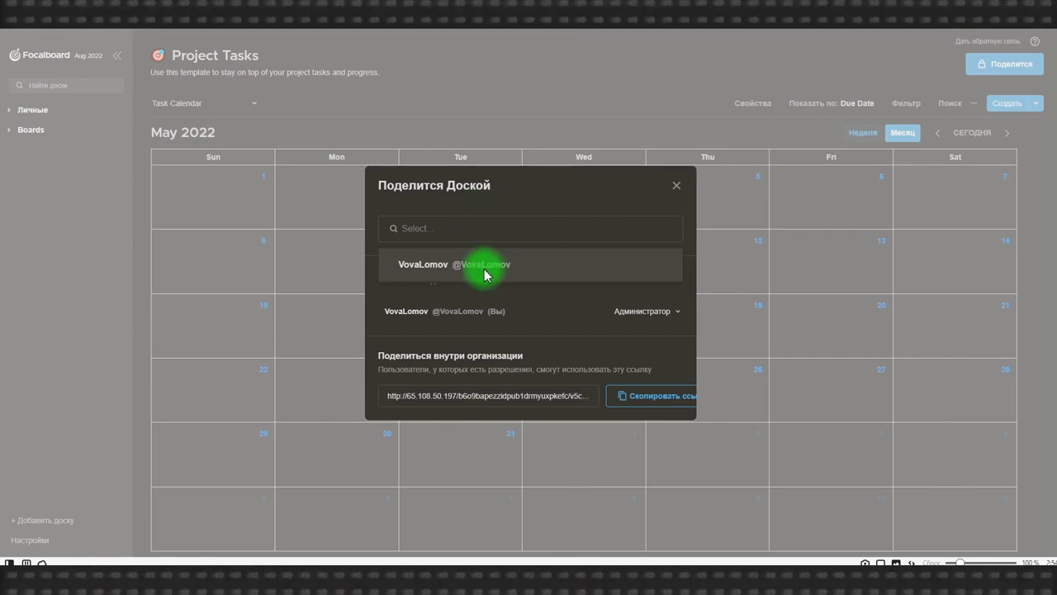
{"action": "left_click", "coordinate": [522, 200]}
{"action": "left_click", "coordinate": [677, 188]}
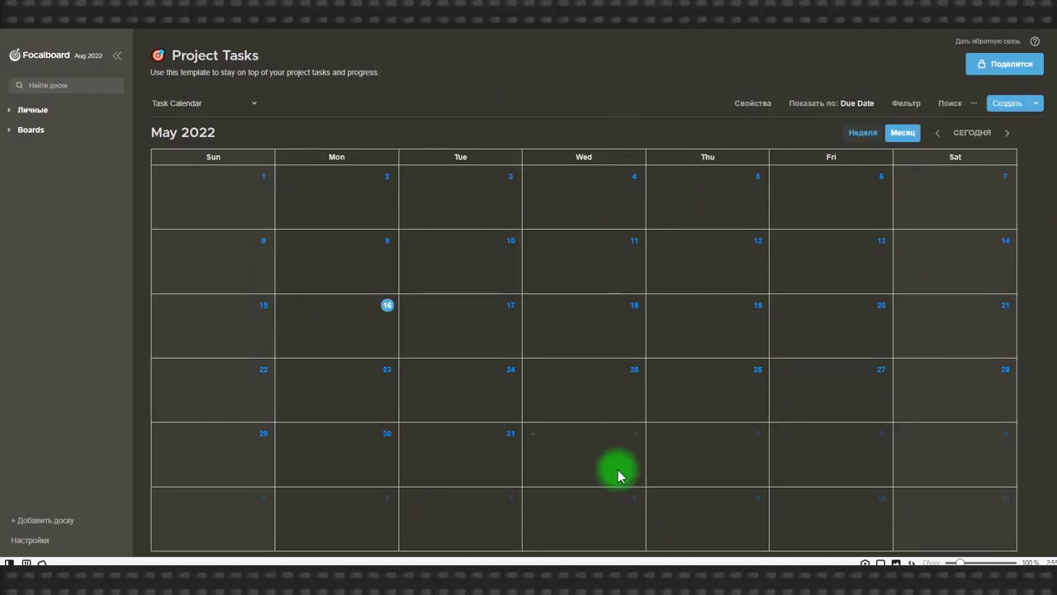
{"action": "key", "text": "alt+Tab"}
{"action": "left_click", "coordinate": [339, 32]}
{"action": "type", "text": "192"}
{"action": "key", "text": "Return"}
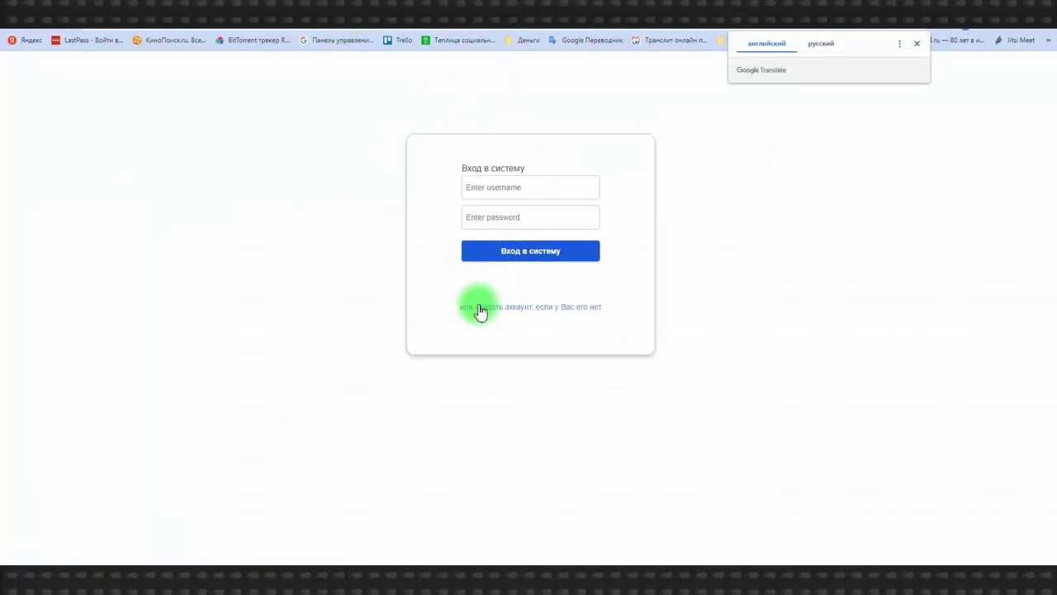
{"action": "left_click", "coordinate": [485, 307]}
{"action": "left_click", "coordinate": [512, 189]}
{"action": "left_click", "coordinate": [568, 232]}
{"action": "left_click", "coordinate": [514, 213]}
{"action": "left_click", "coordinate": [522, 256]}
{"action": "left_click", "coordinate": [502, 240]}
{"action": "type", "text": "12345678"}
{"action": "left_click", "coordinate": [544, 277]}
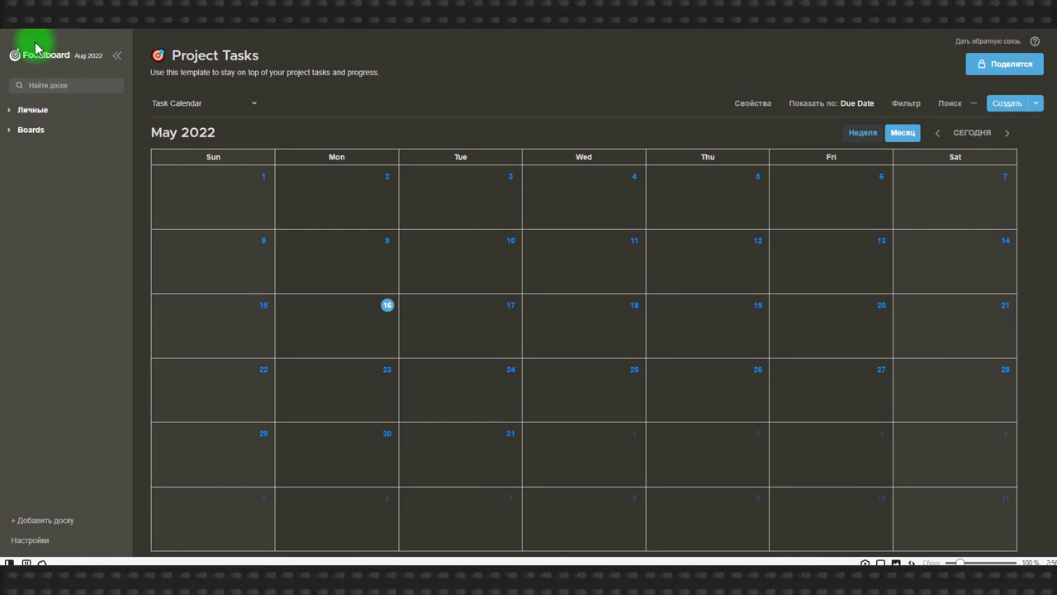
{"action": "left_click", "coordinate": [45, 55]}
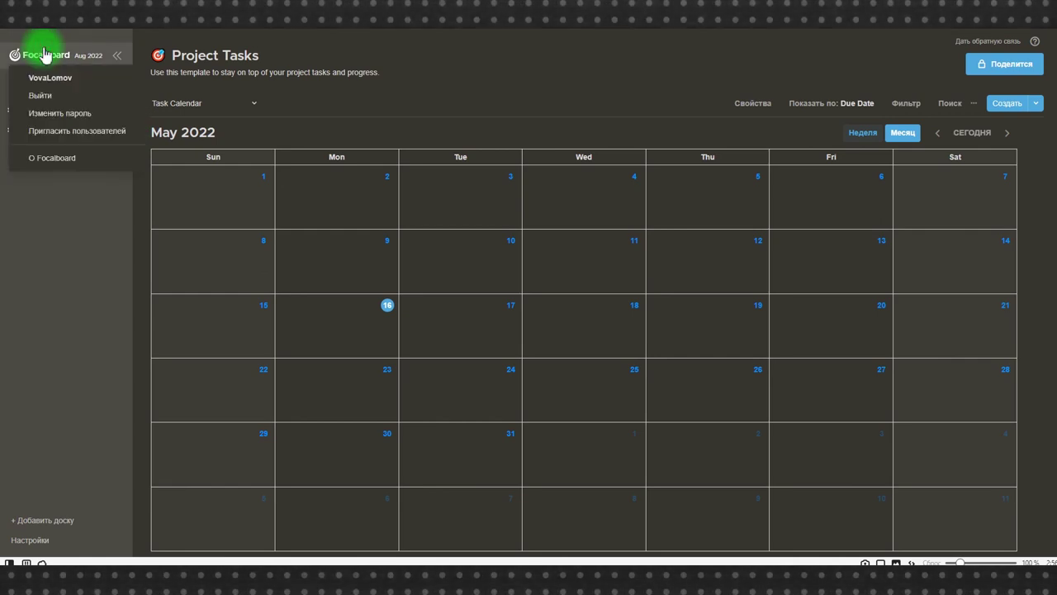
- Copy the invite link and register a second account with autofilled e-mail, username and password
{"action": "left_click", "coordinate": [66, 132]}
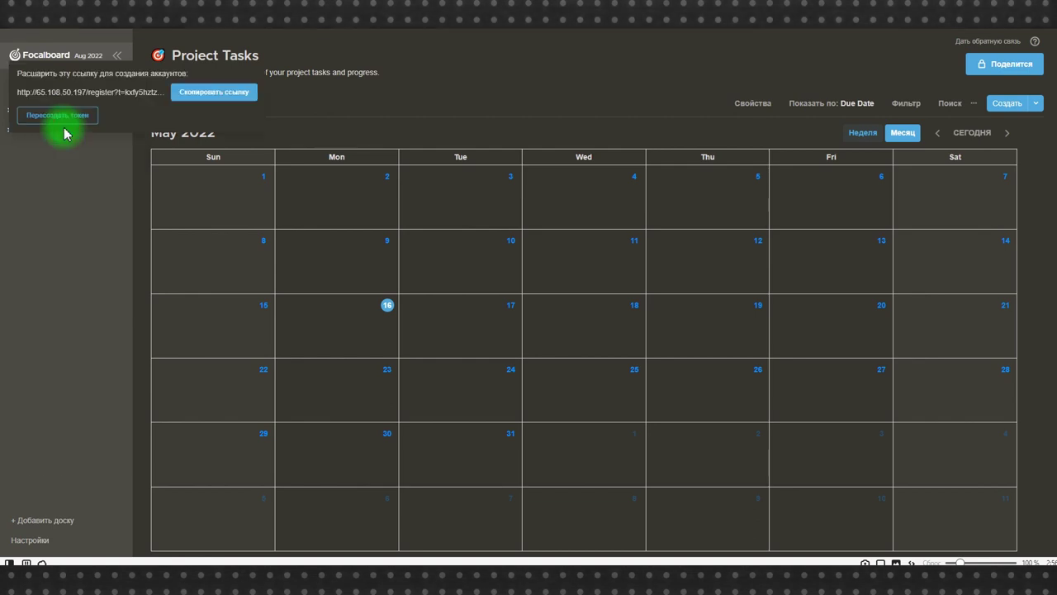
{"action": "left_click", "coordinate": [206, 94]}
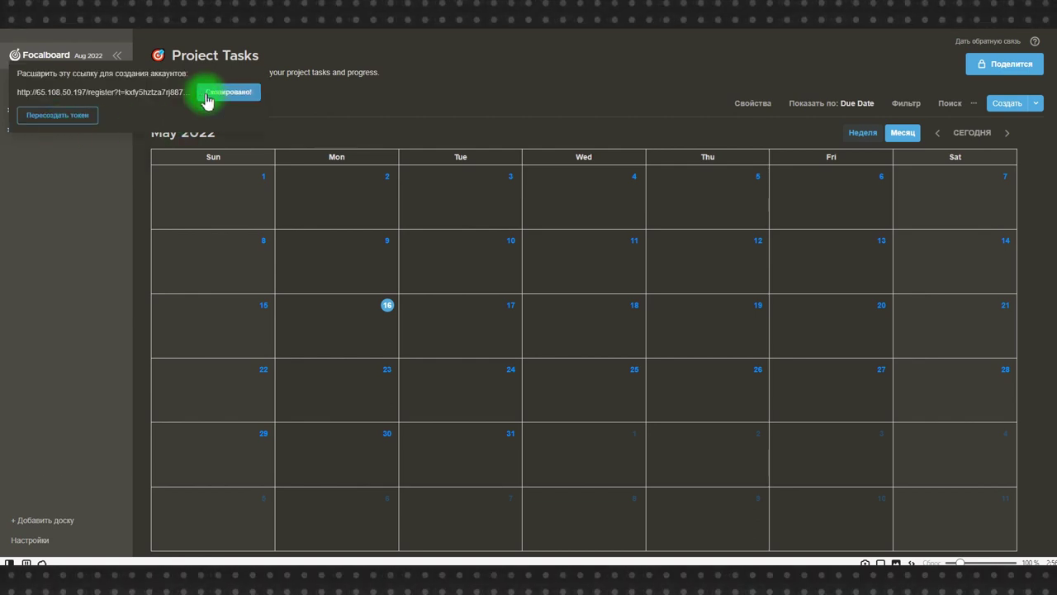
{"action": "left_click", "coordinate": [517, 179]}
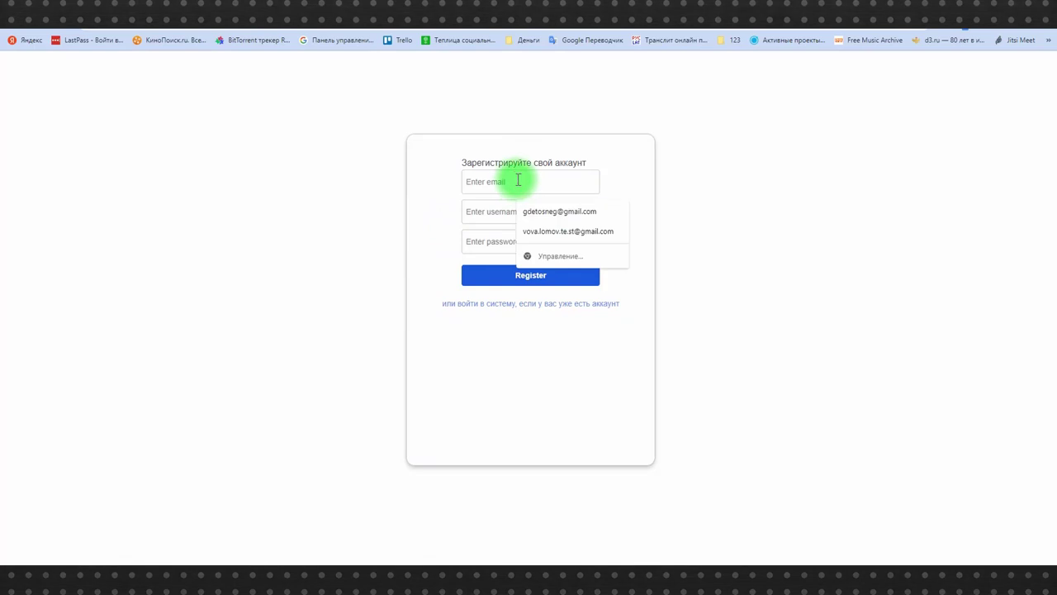
{"action": "left_click", "coordinate": [567, 228]}
{"action": "left_click", "coordinate": [519, 210]}
{"action": "left_click", "coordinate": [529, 260]}
{"action": "left_click", "coordinate": [532, 242]}
{"action": "key", "text": "ctrl+v"}
{"action": "left_click", "coordinate": [539, 279]}
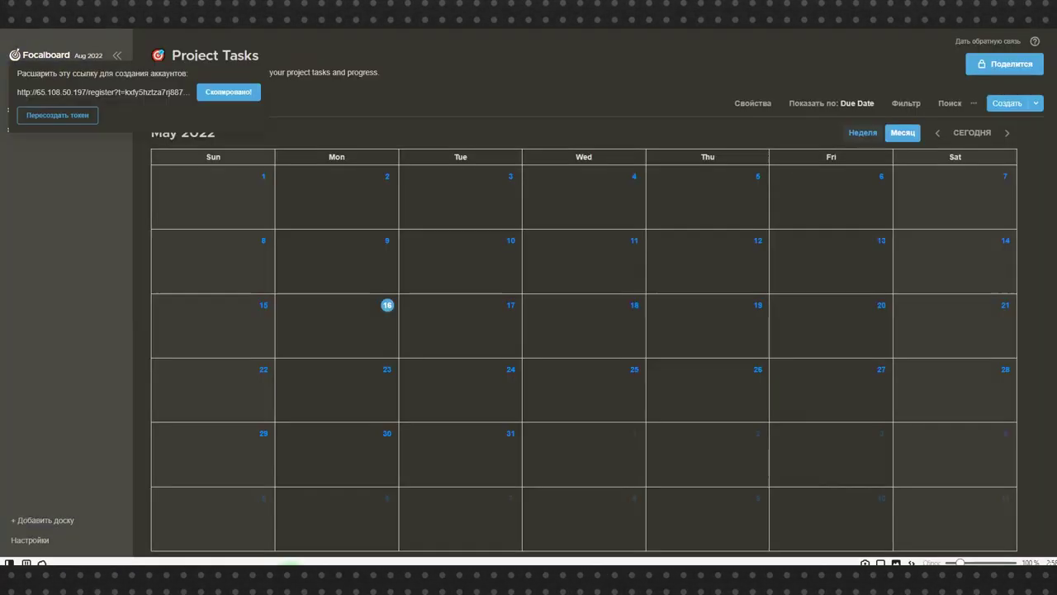
{"action": "left_click", "coordinate": [333, 126]}
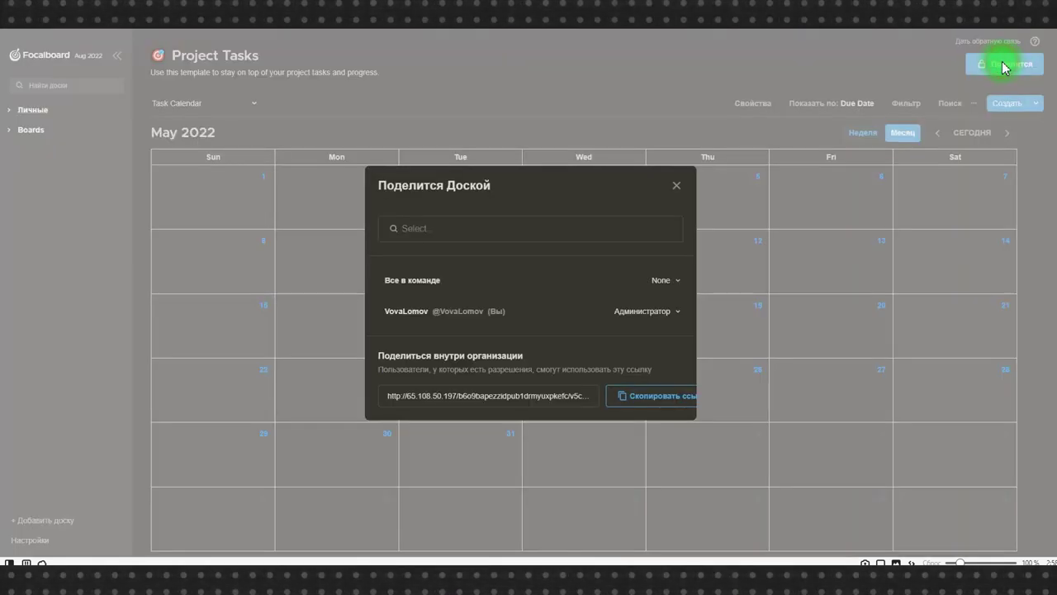
- In Поделиться, add then remove the second user, and give Все в команде Редактор access
{"action": "left_click", "coordinate": [1005, 64]}
{"action": "left_click", "coordinate": [492, 236]}
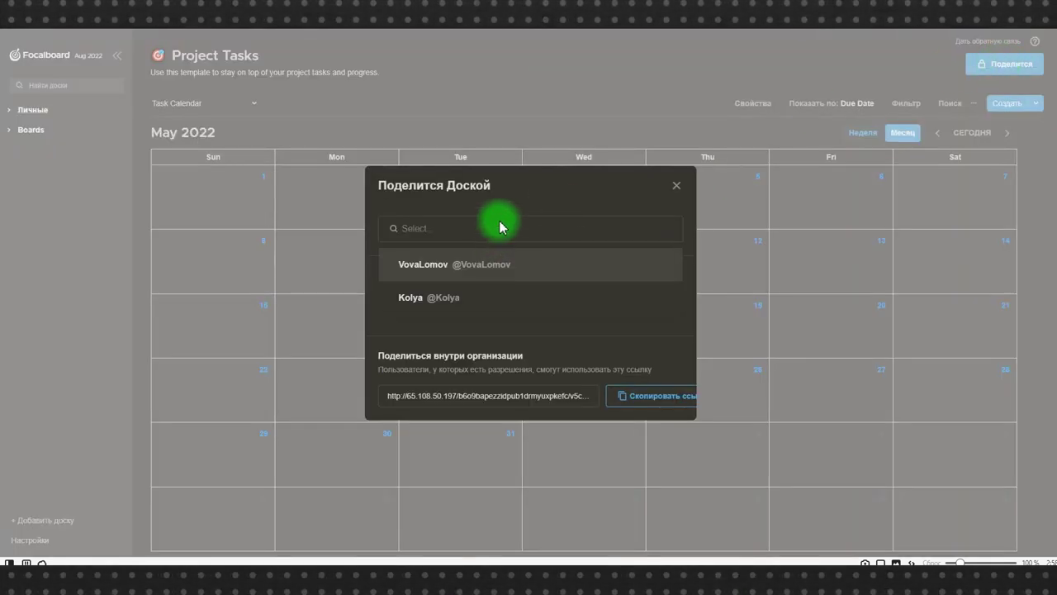
{"action": "left_click", "coordinate": [459, 300]}
{"action": "left_click", "coordinate": [656, 296]}
{"action": "left_click", "coordinate": [619, 312]}
{"action": "left_click", "coordinate": [636, 299]}
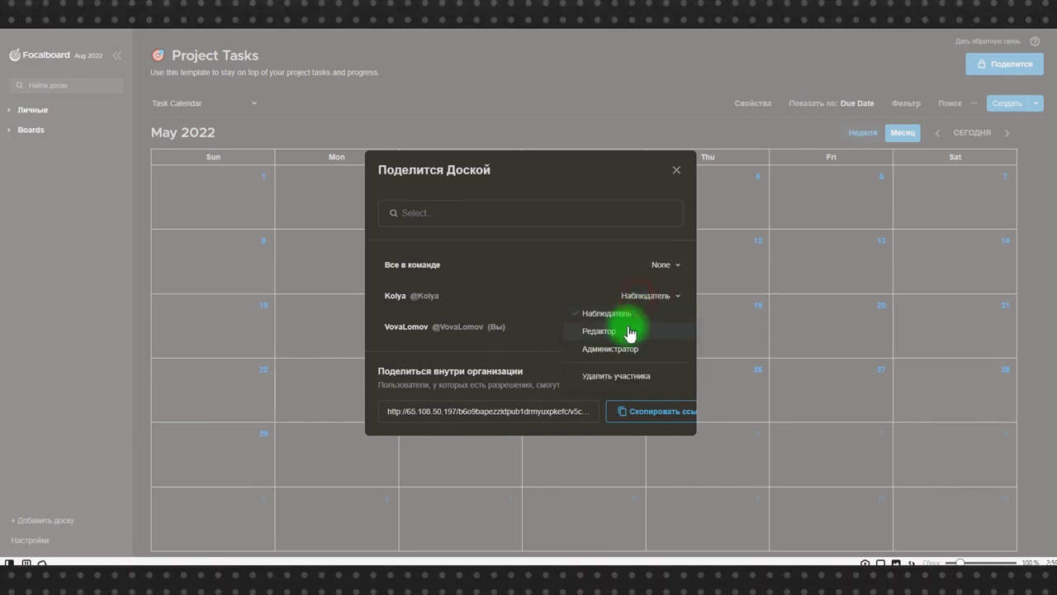
{"action": "left_click", "coordinate": [621, 382]}
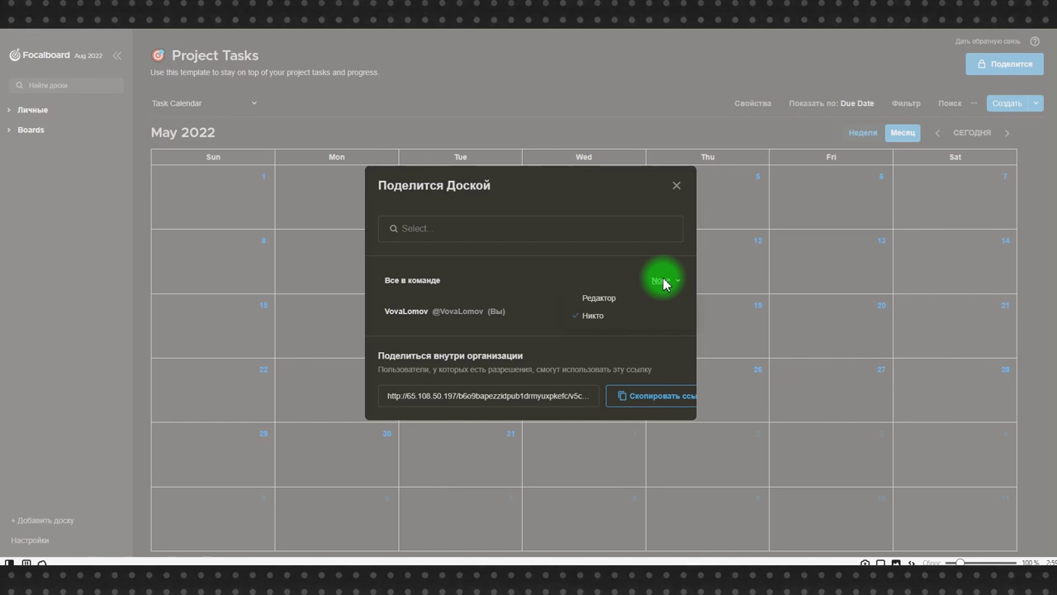
{"action": "left_click", "coordinate": [596, 302]}
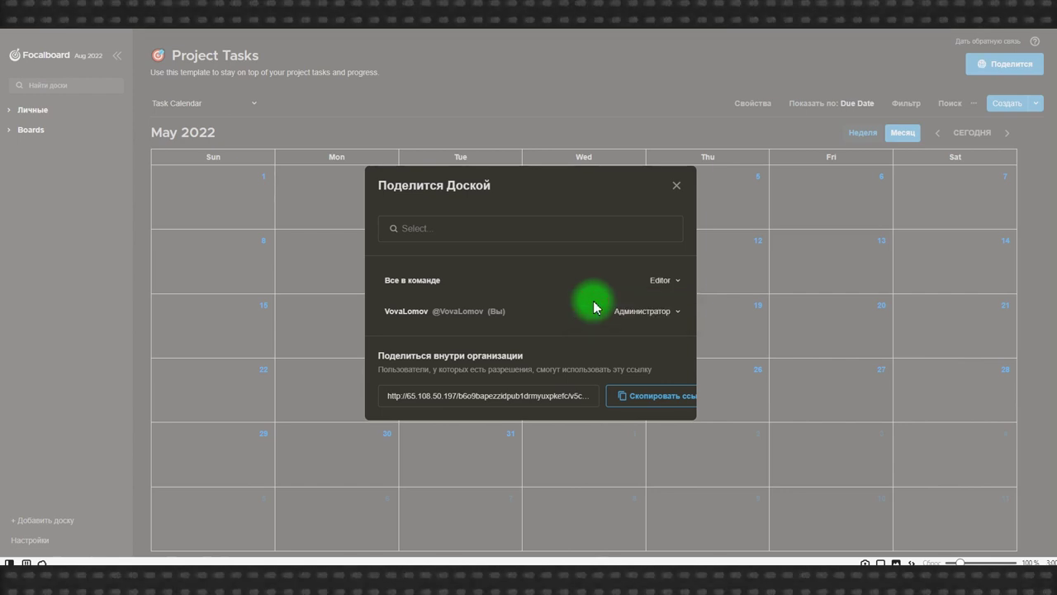